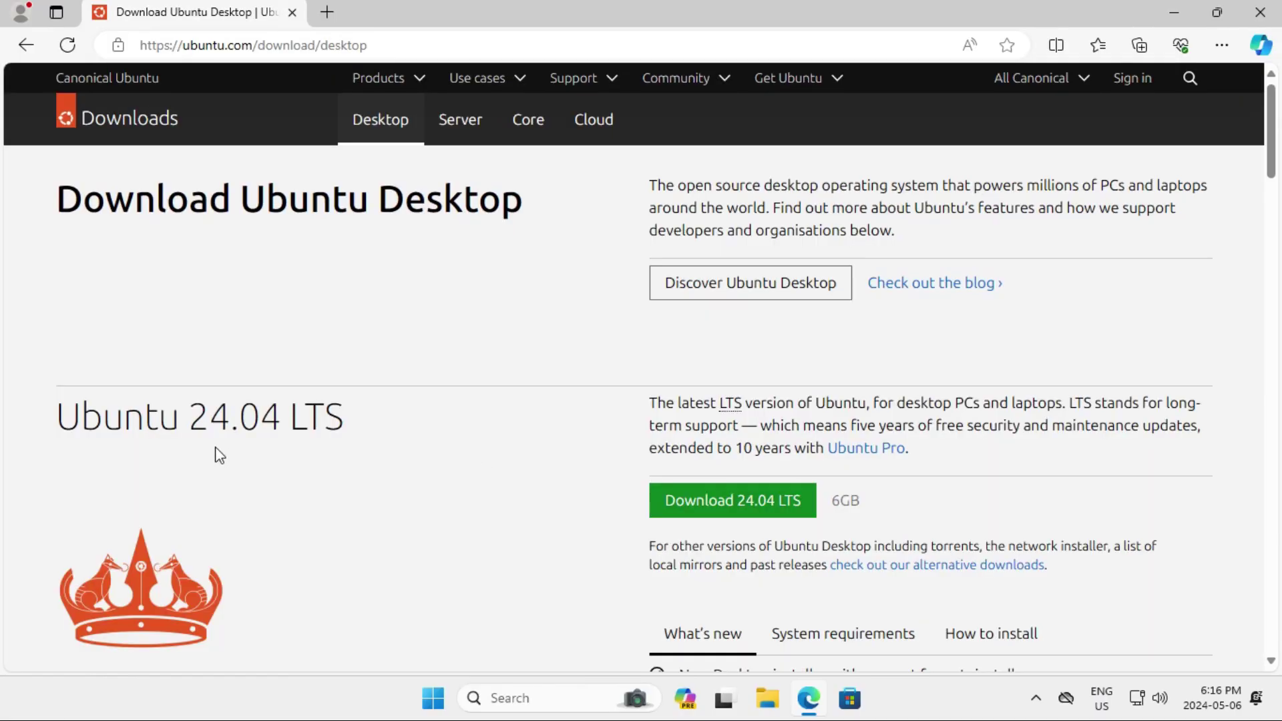
Step: Start downloading the Ubuntu Desktop 24.04 LTS ISO from the Ubuntu website
{"action": "left_click_drag", "start_coordinate": [113, 409], "coordinate": [403, 427]}
{"action": "left_click", "coordinate": [407, 429]}
{"action": "scroll", "coordinate": [462, 430], "scroll_direction": "down", "scroll_amount": 10}
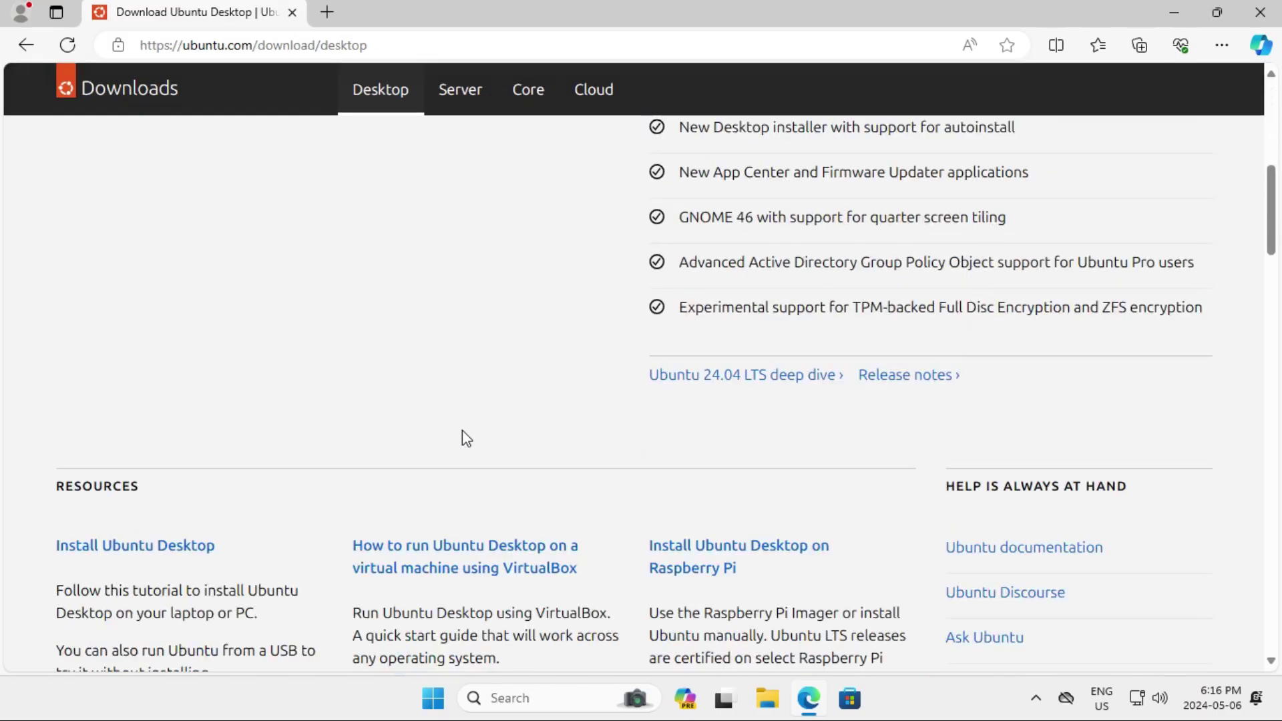
{"action": "scroll", "coordinate": [462, 432], "scroll_direction": "up", "scroll_amount": 10}
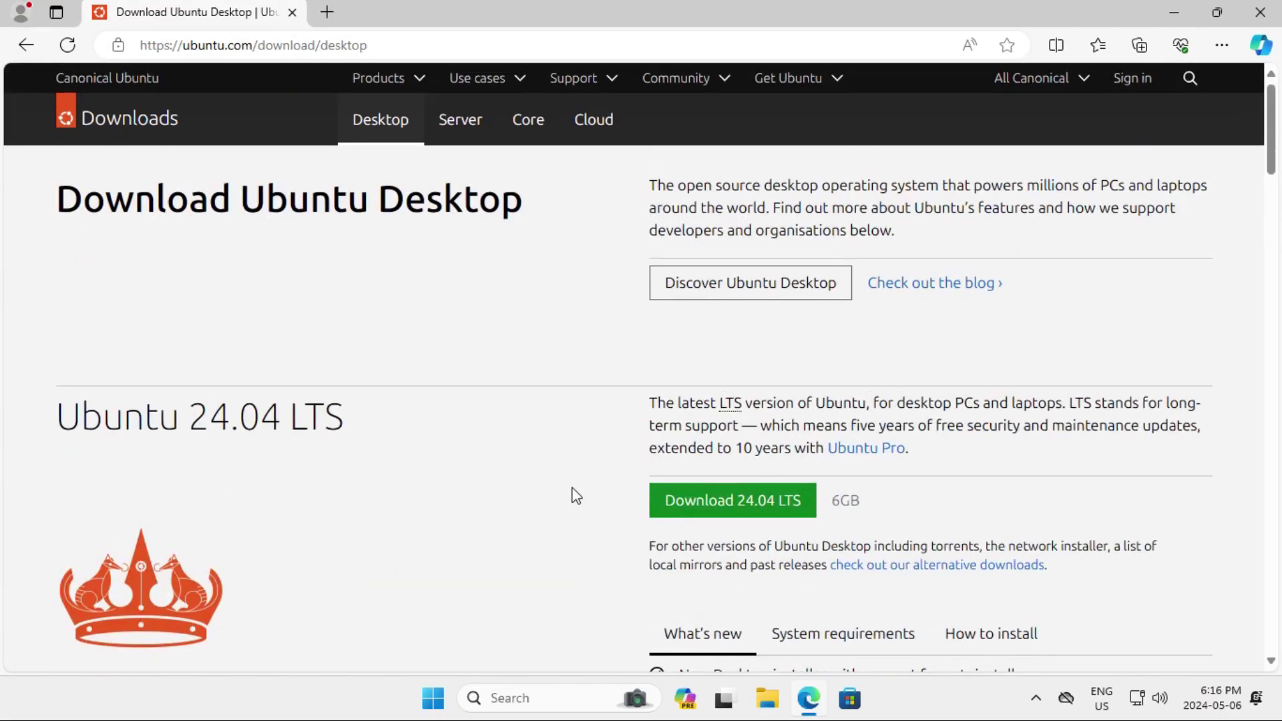
{"action": "left_click", "coordinate": [705, 509]}
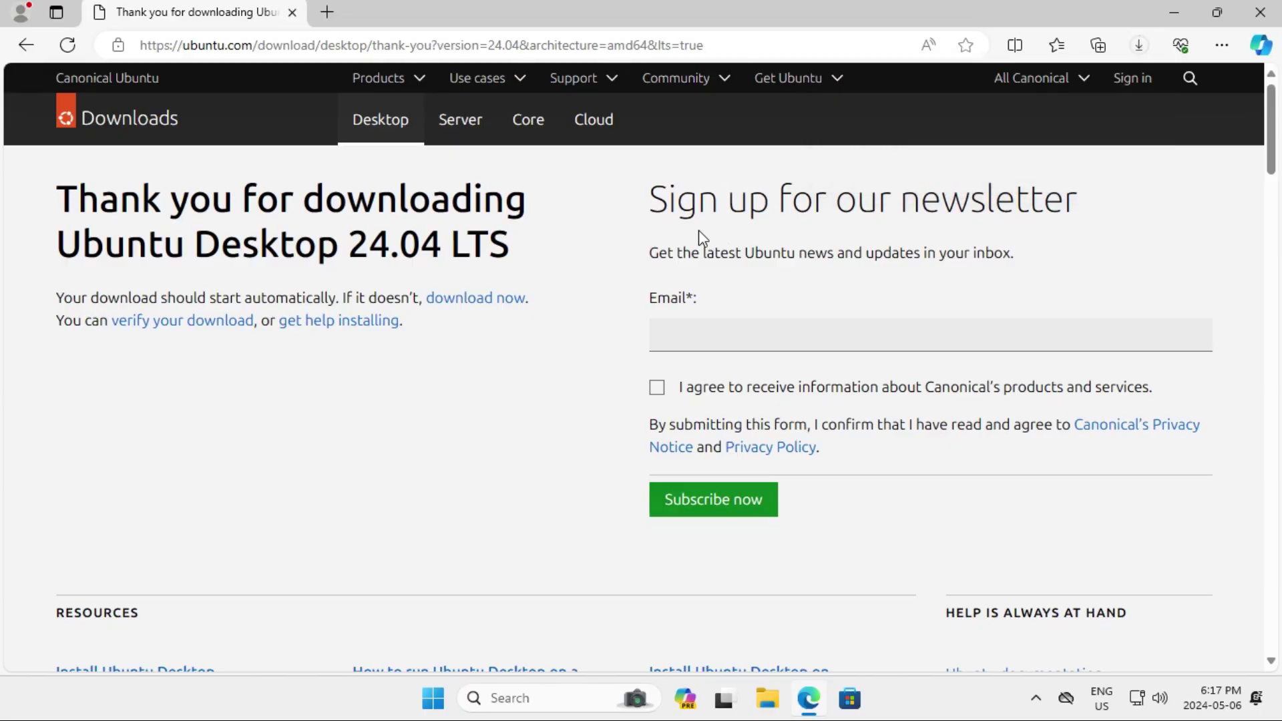
{"action": "left_click", "coordinate": [474, 47]}
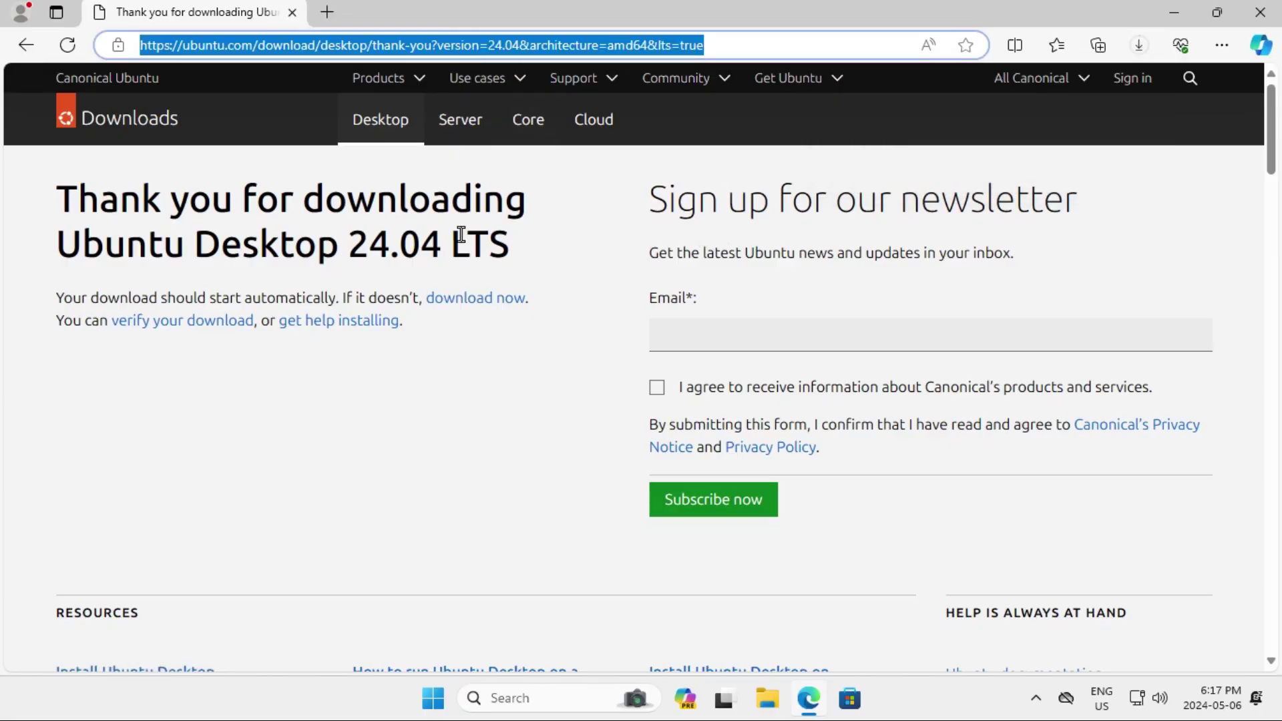
Step: Download the portable balenaEtcher for Windows from etcher.io, then close Edge
{"action": "type", "text": "etche"}
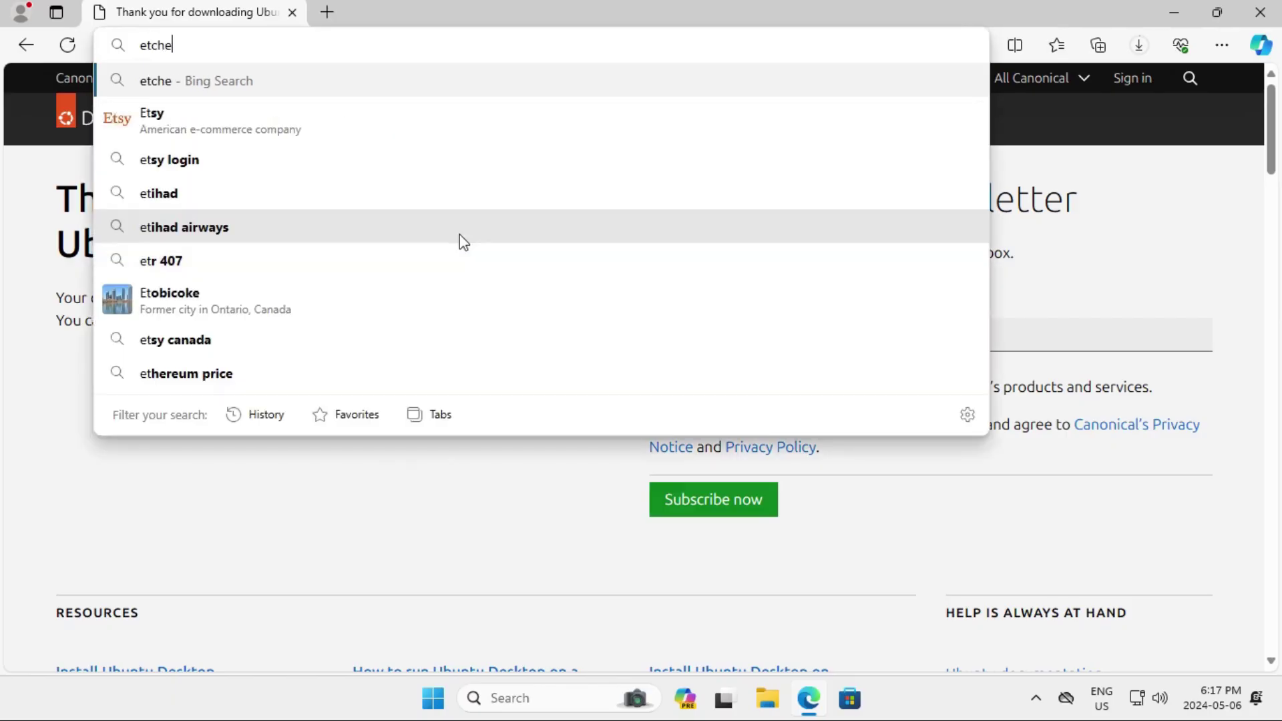
{"action": "type", "text": "r.io"}
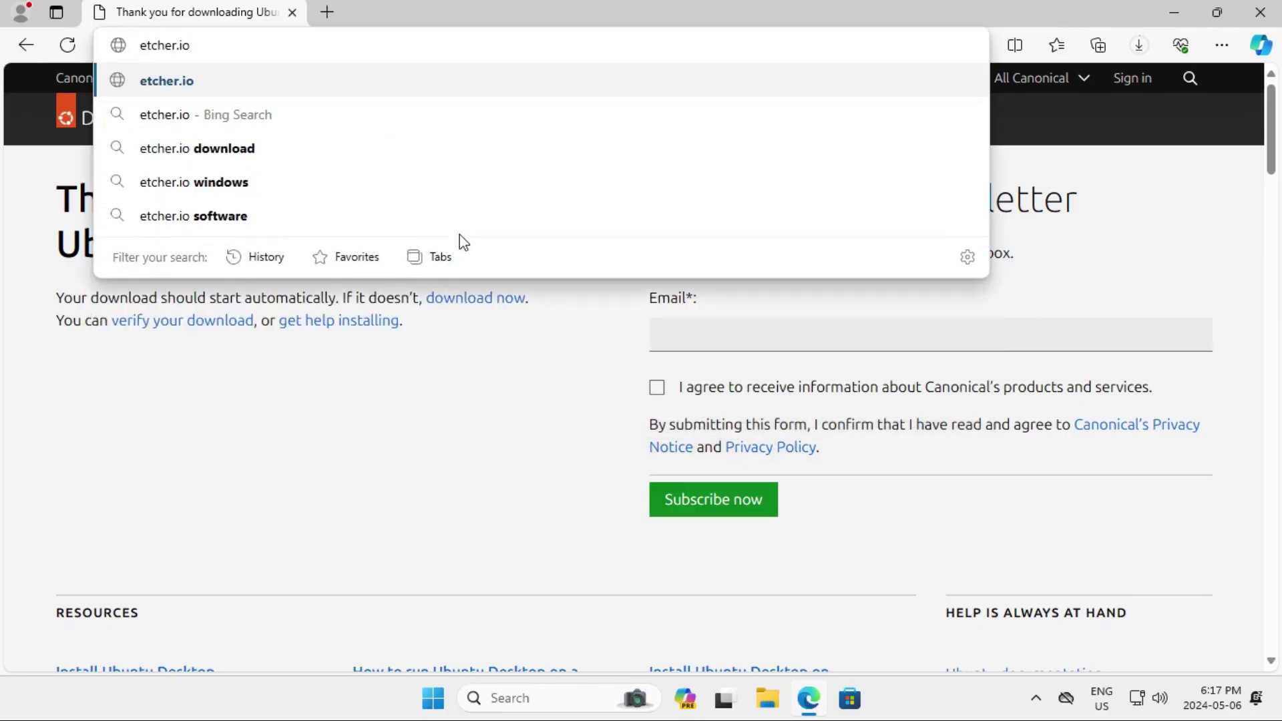
{"action": "key", "text": "Return"}
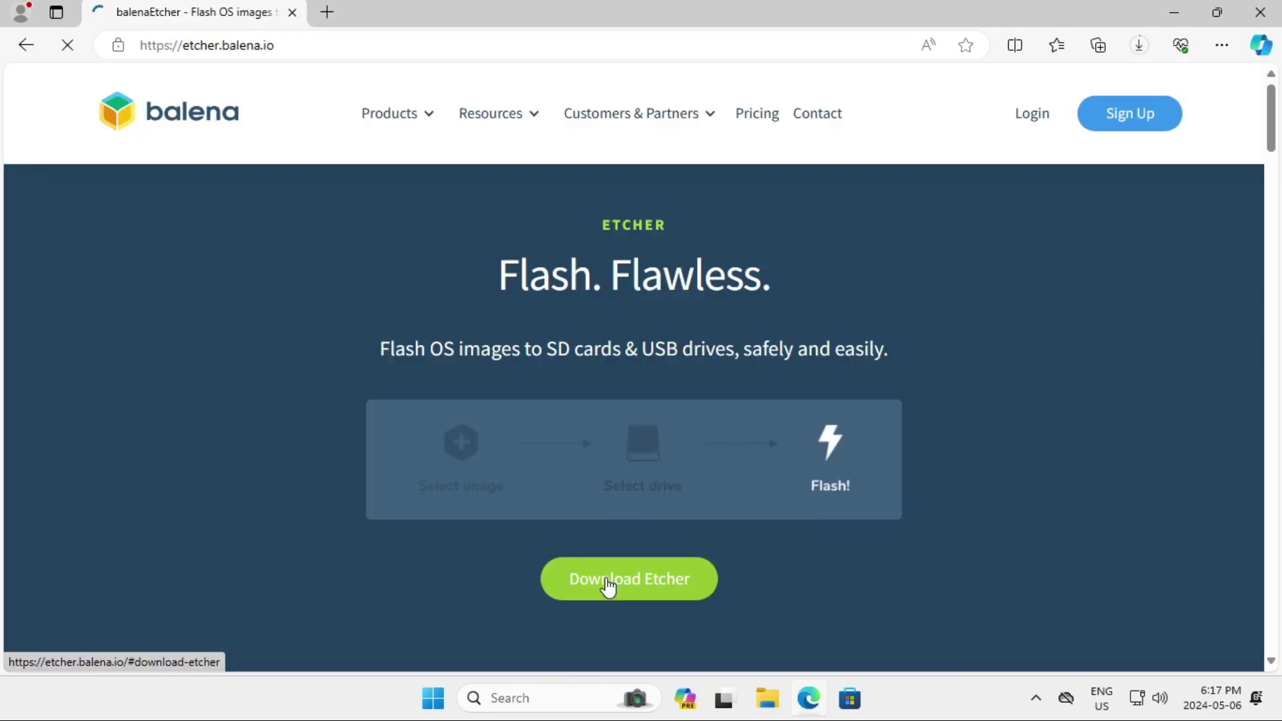
{"action": "left_click", "coordinate": [608, 582]}
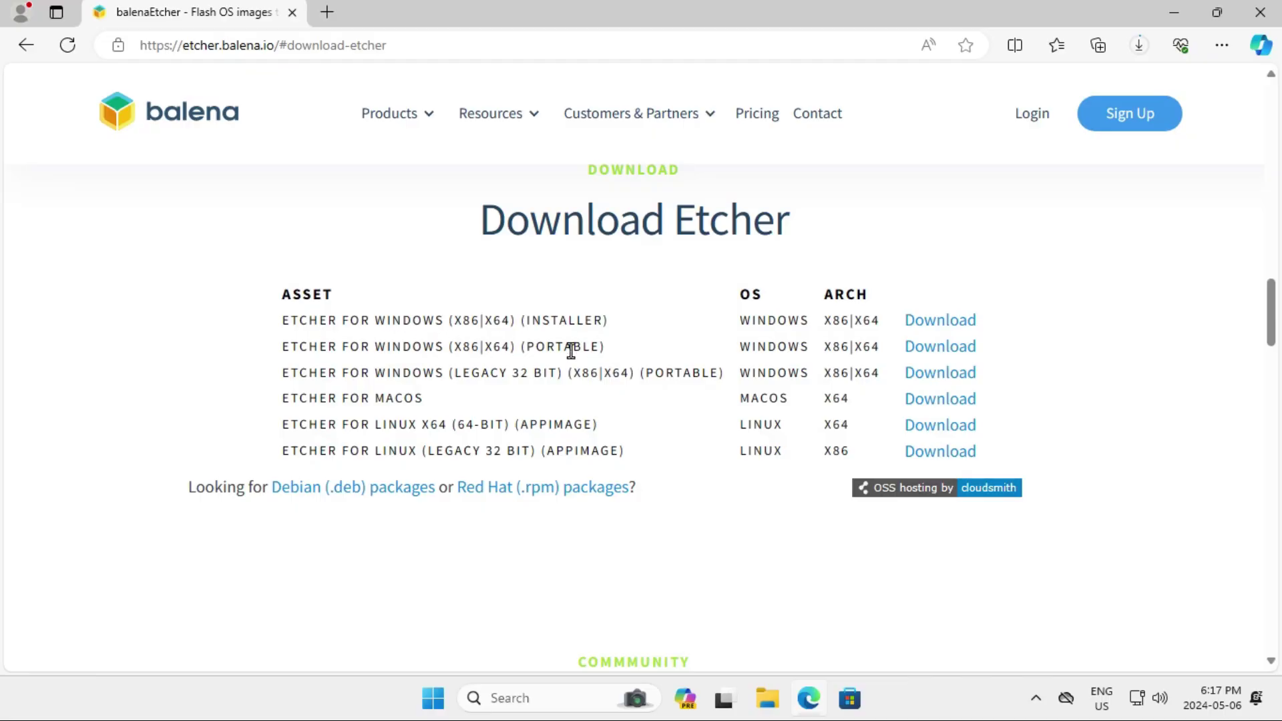
{"action": "left_click", "coordinate": [946, 352]}
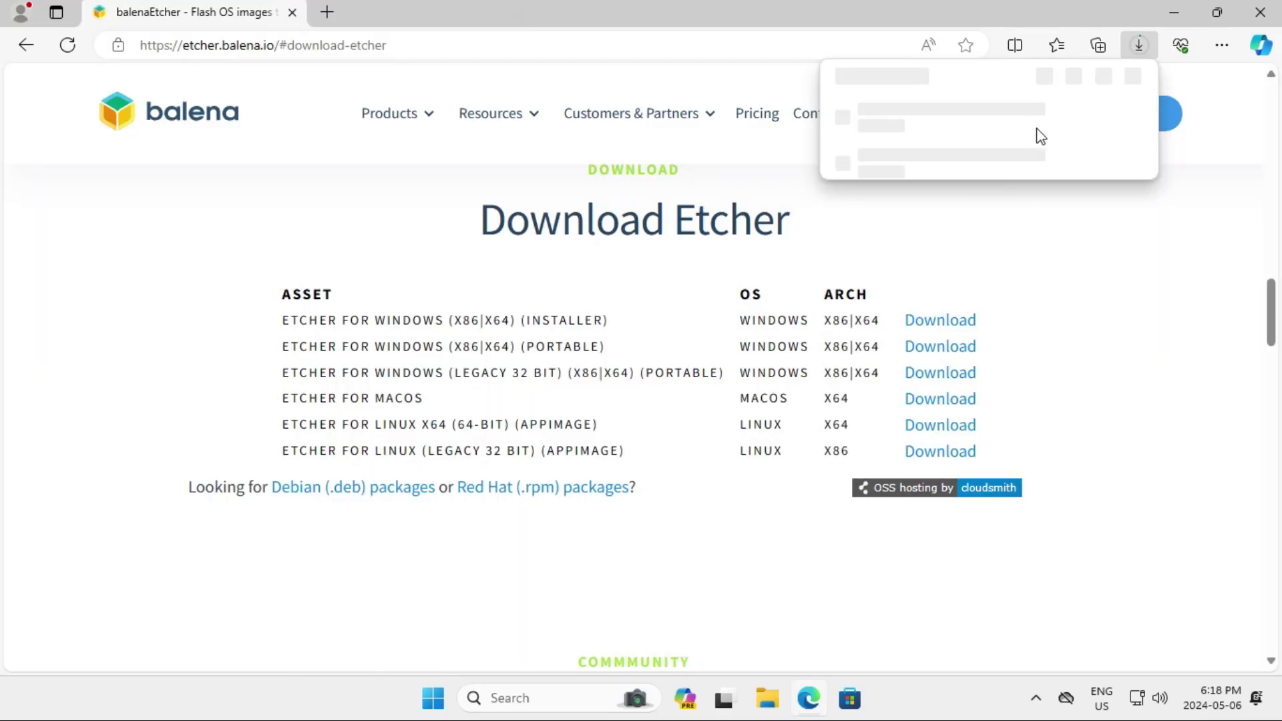
{"action": "left_click", "coordinate": [1260, 16]}
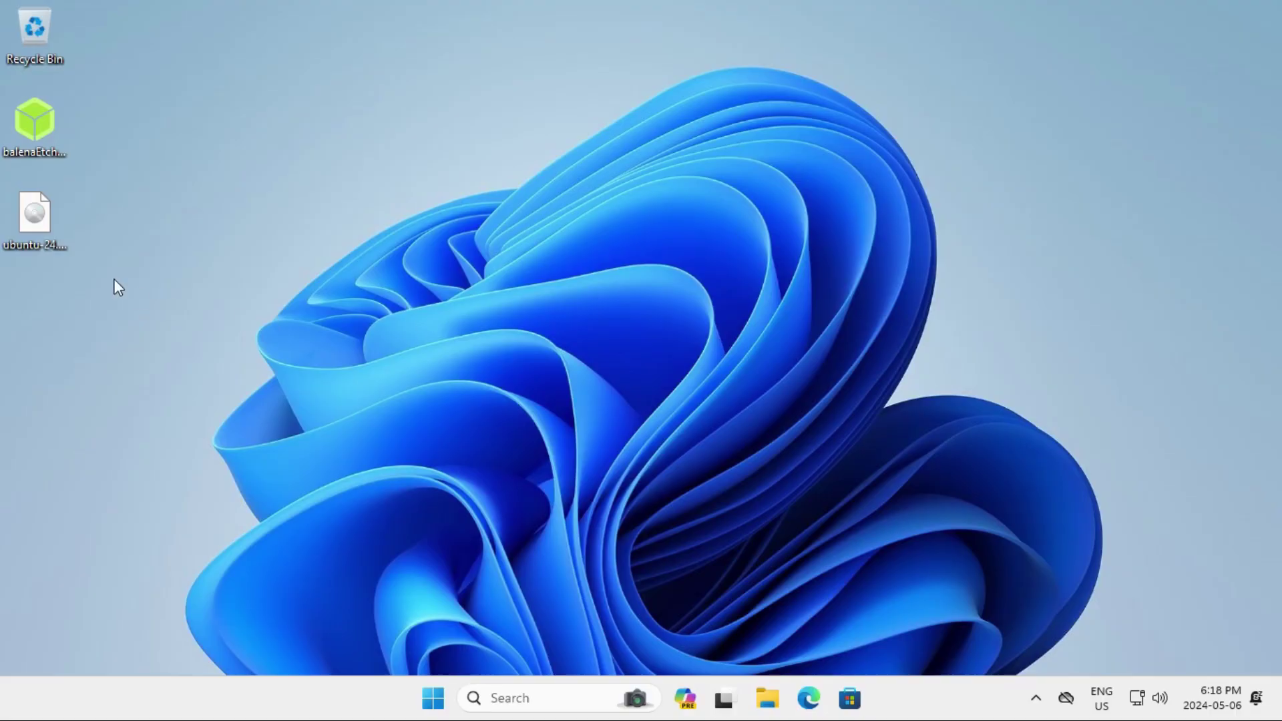
Step: Launch balenaEtcher from the desktop and close the empty USB Drive (E:) window
{"action": "left_click_drag", "start_coordinate": [89, 283], "coordinate": [38, 139]}
{"action": "left_click", "coordinate": [55, 137]}
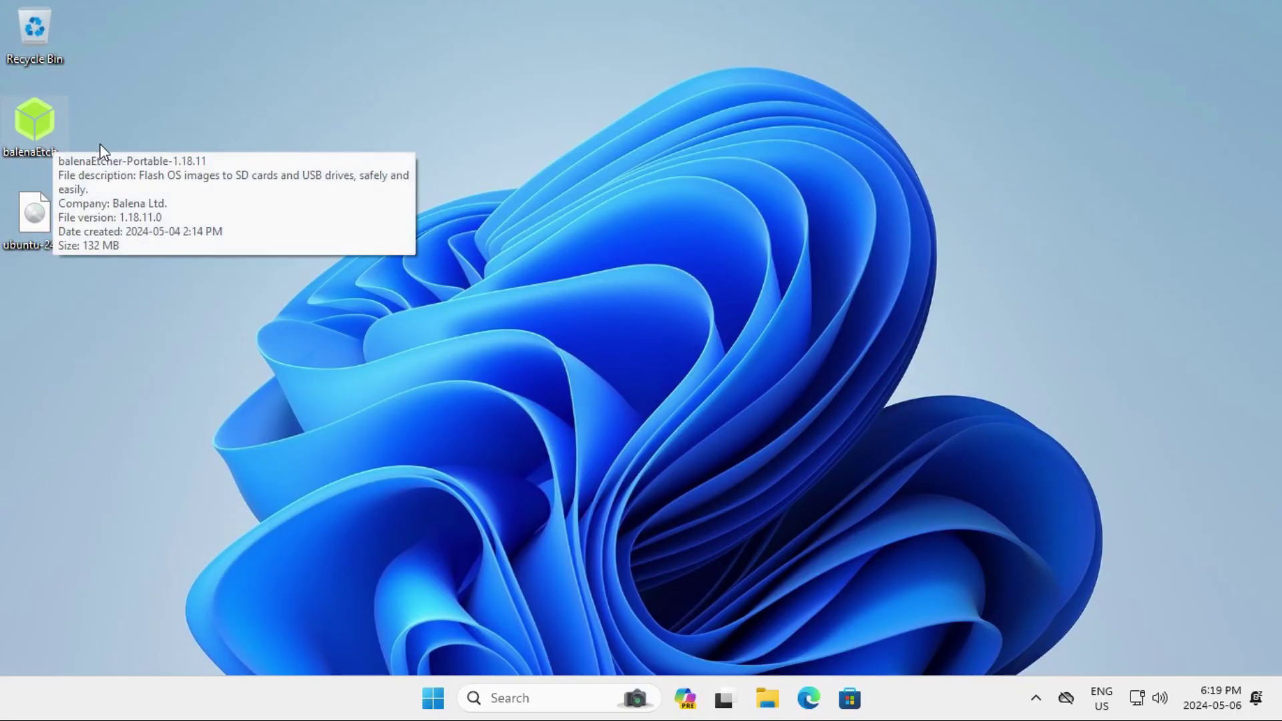
{"action": "double_click", "coordinate": [42, 121]}
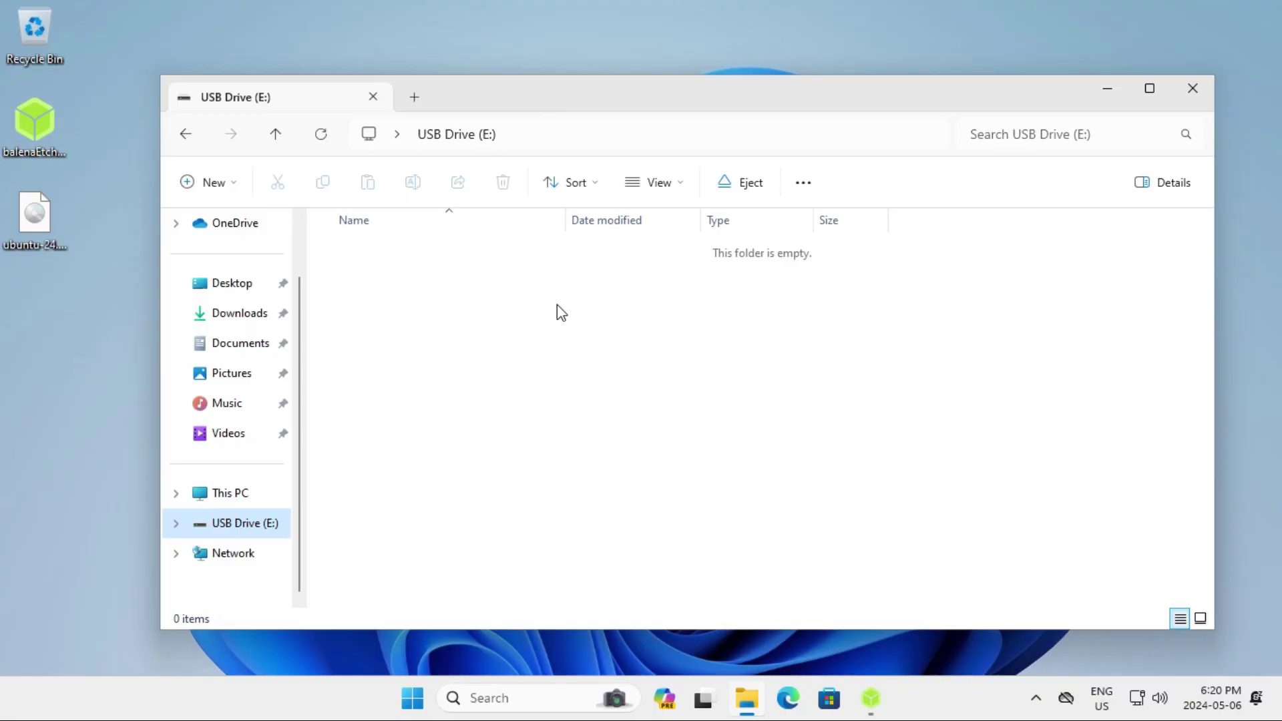
{"action": "left_click", "coordinate": [1193, 88]}
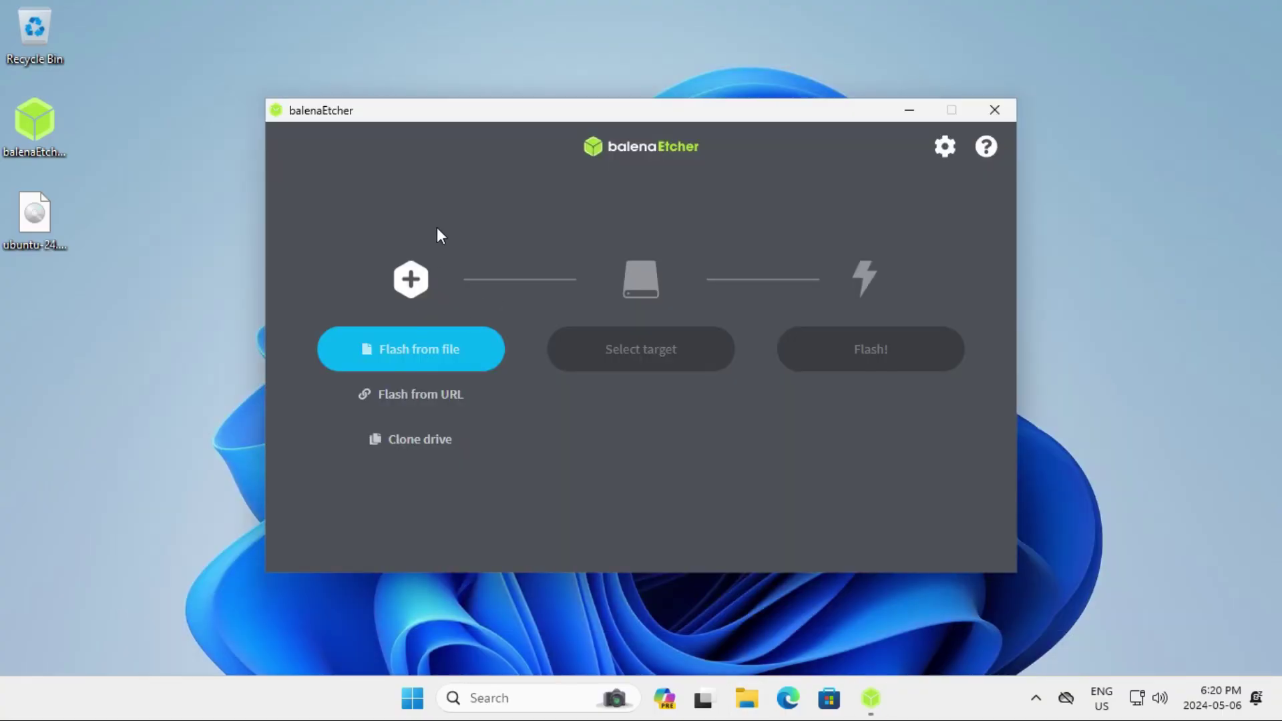
Step: Load the ubuntu-24.04 amd64 ISO (6.11 GB) into balenaEtcher by dragging it from the desktop
{"action": "left_click", "coordinate": [417, 351]}
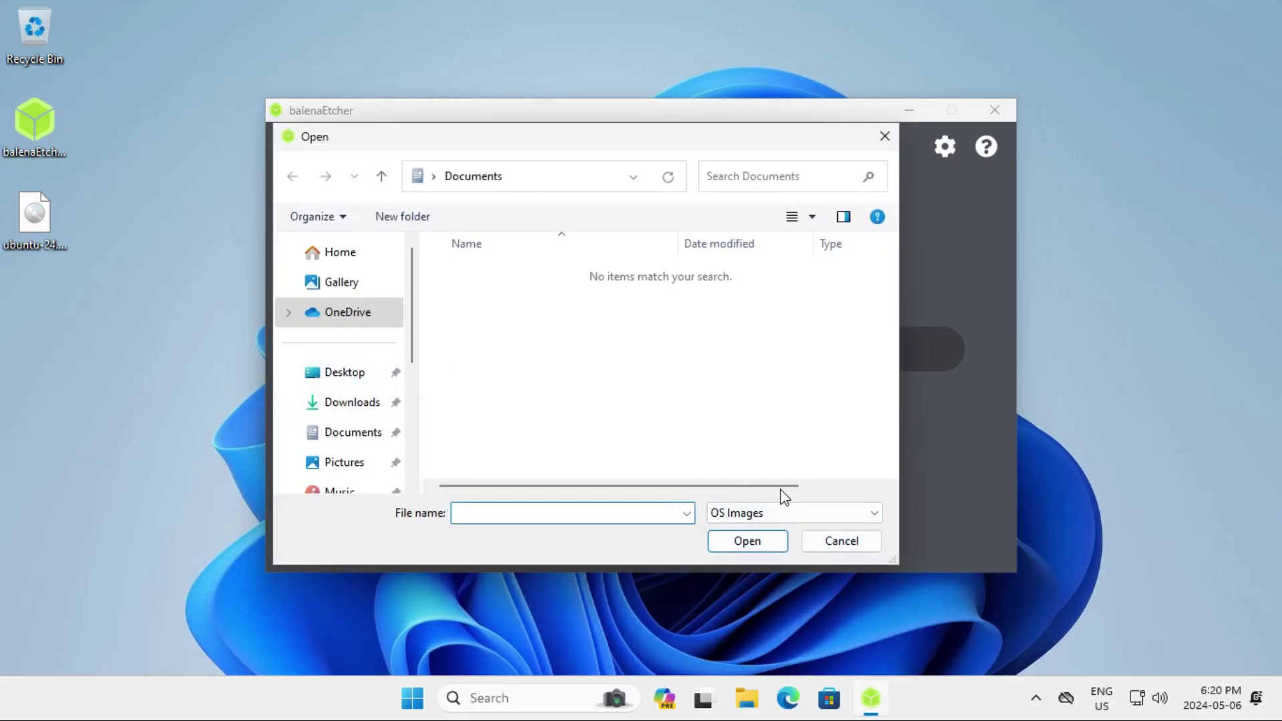
{"action": "left_click", "coordinate": [832, 538]}
{"action": "left_click_drag", "start_coordinate": [39, 235], "coordinate": [416, 298]}
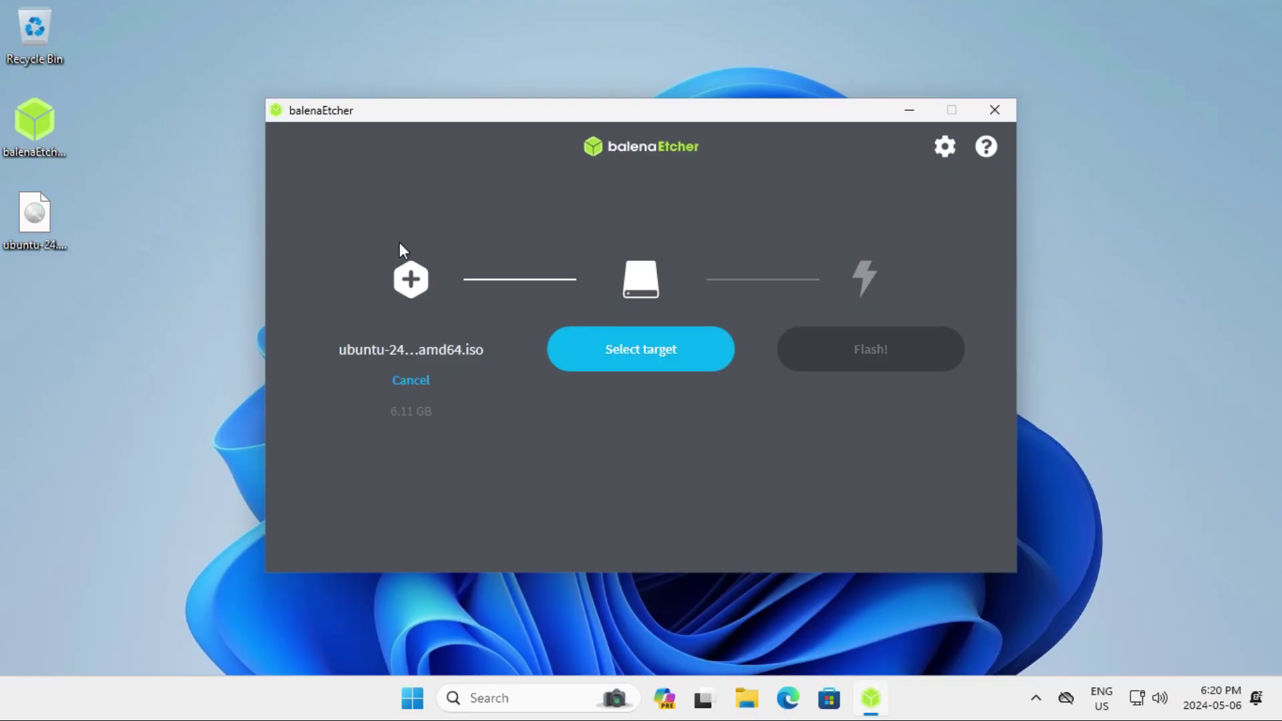
Step: Choose the 31.5 GB Generic Flash Disk USB Device as Etcher's target drive
{"action": "left_click", "coordinate": [628, 355]}
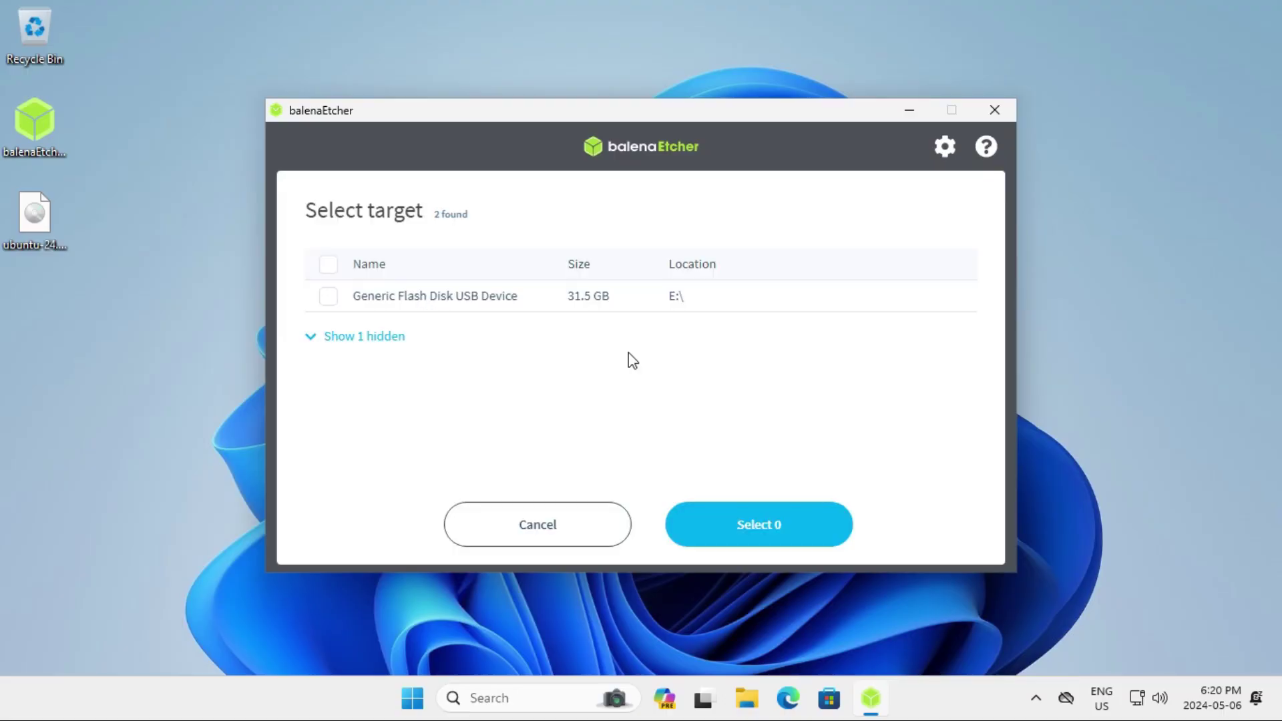
{"action": "left_click", "coordinate": [329, 297]}
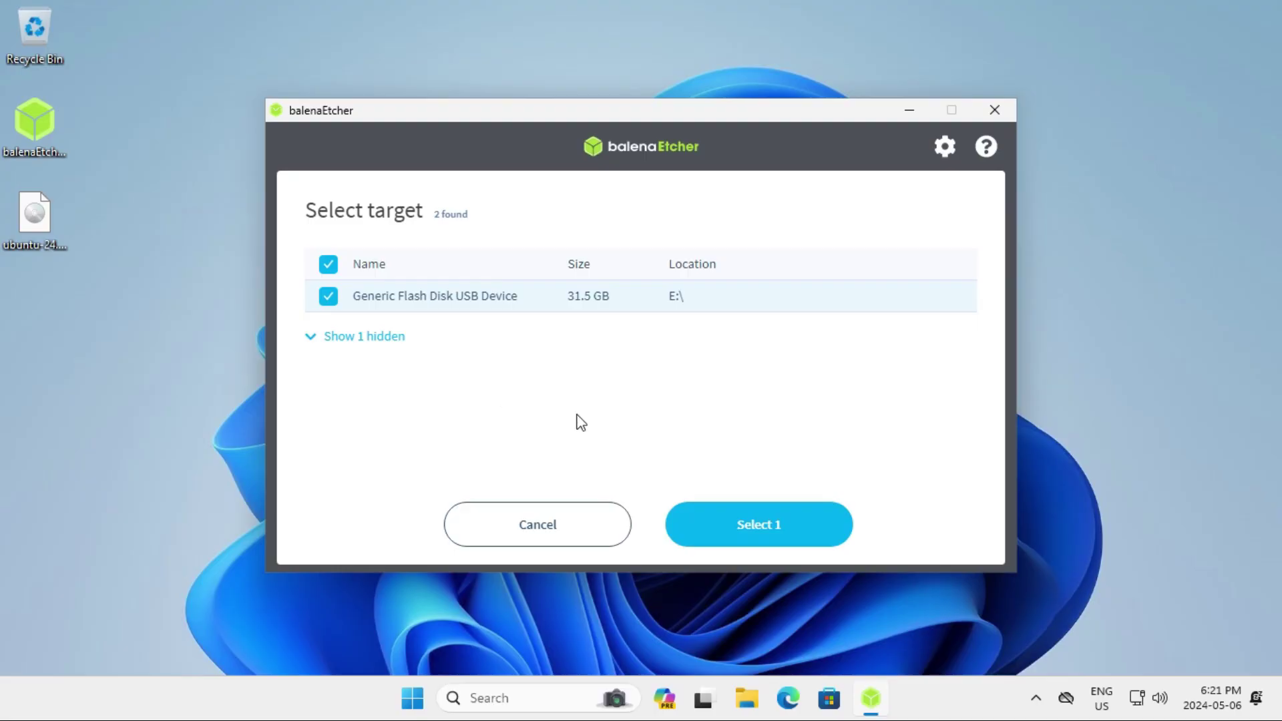
{"action": "left_click", "coordinate": [759, 531]}
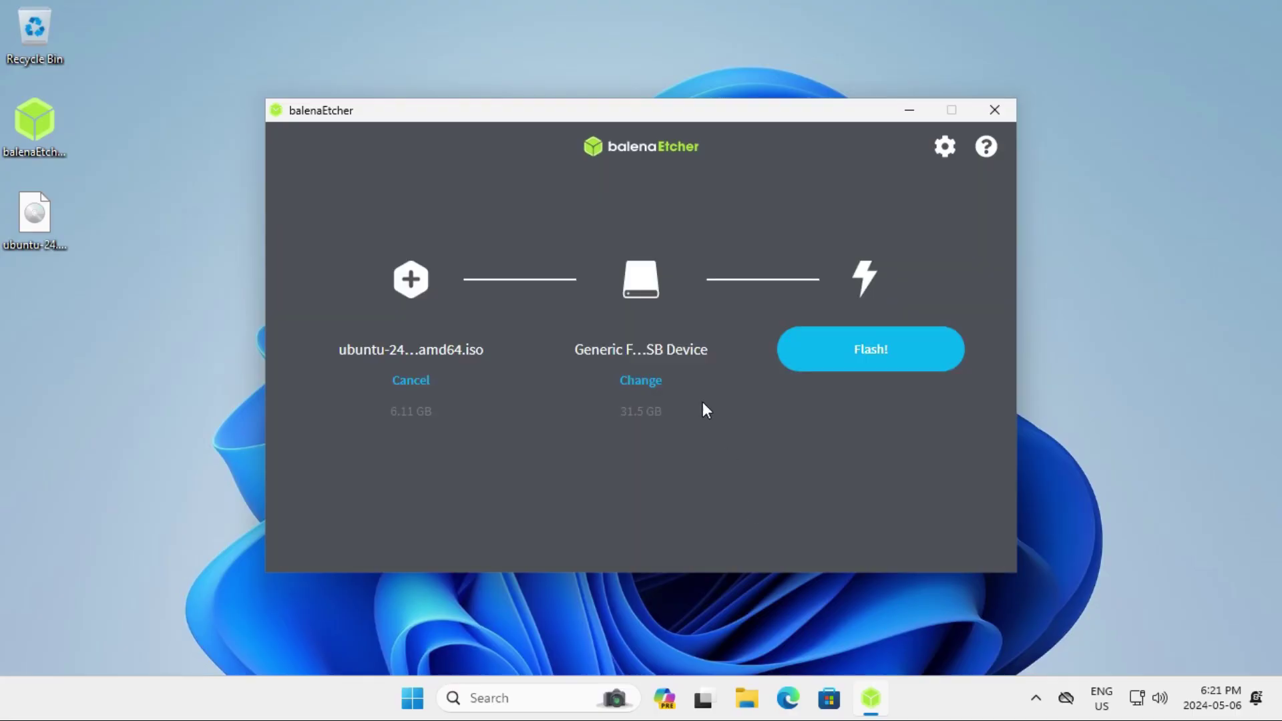
Step: Flash the Ubuntu image to the USB drive, approving the admin prompt, then close Etcher
{"action": "left_click", "coordinate": [838, 367]}
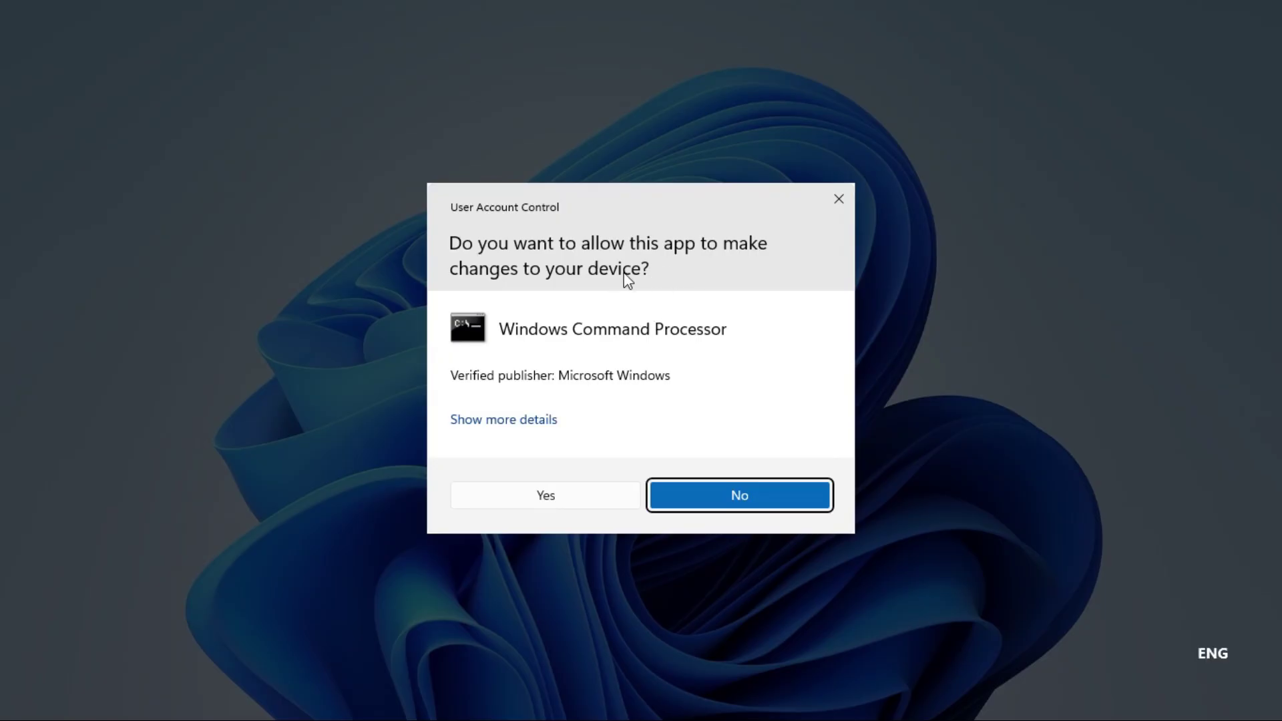
{"action": "left_click", "coordinate": [551, 502]}
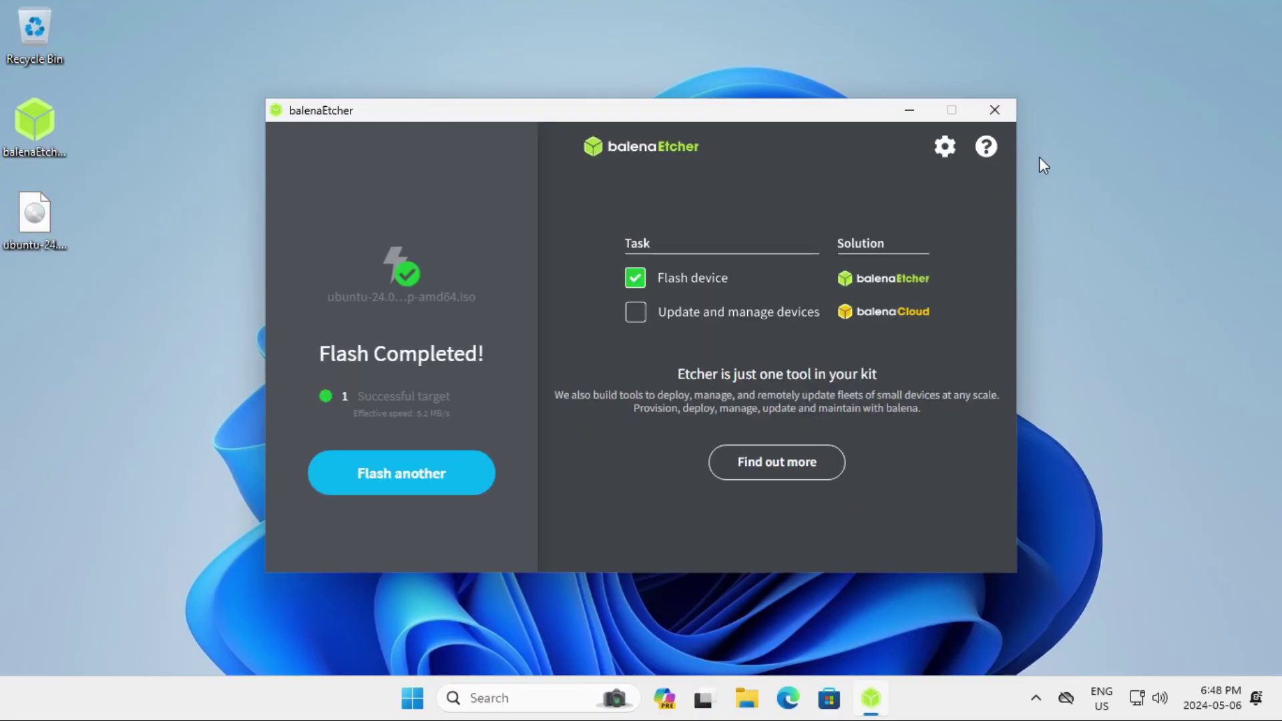
{"action": "left_click", "coordinate": [982, 110]}
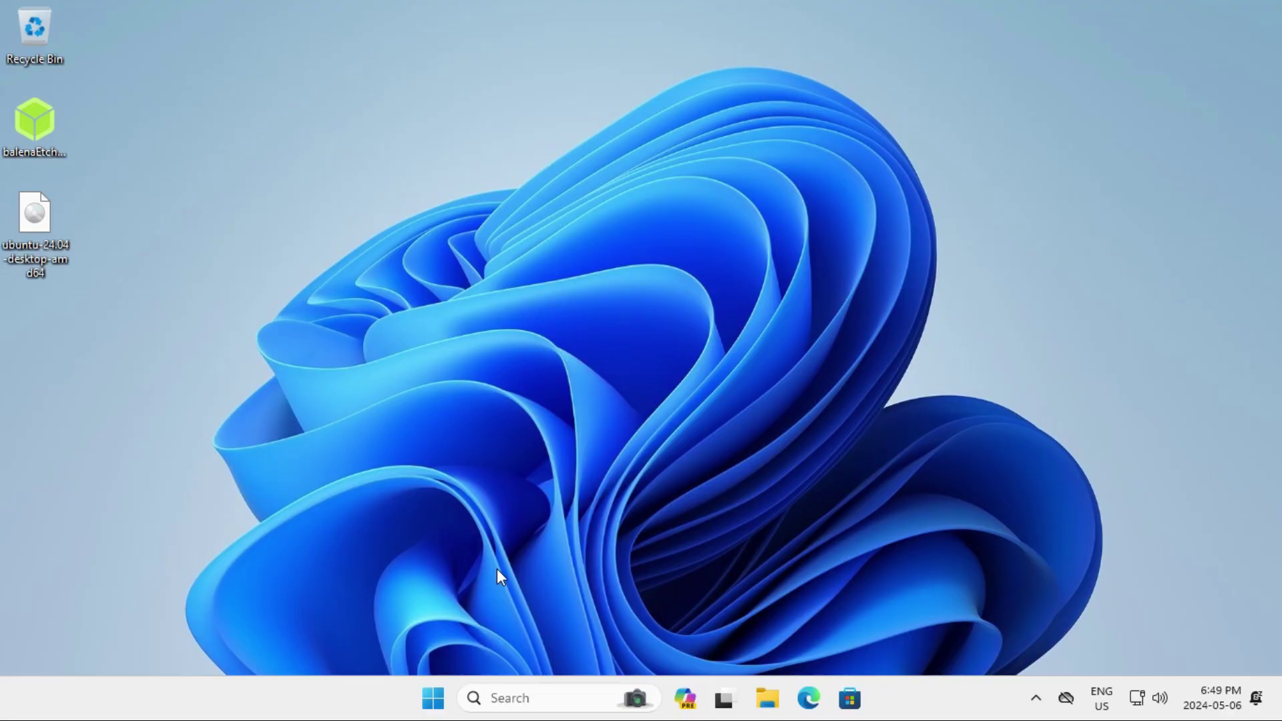
Step: Restart Windows 11 from the Start menu's power options
{"action": "left_click", "coordinate": [433, 698]}
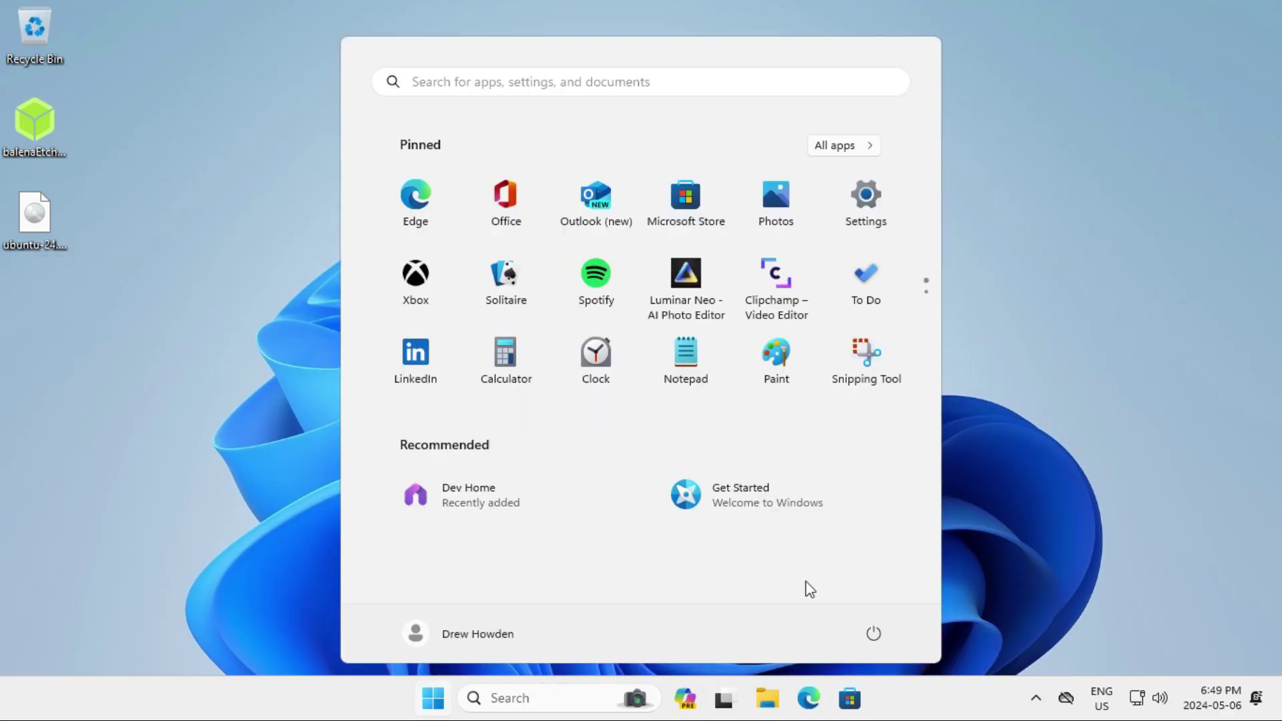
{"action": "left_click", "coordinate": [873, 638]}
{"action": "left_click", "coordinate": [876, 601]}
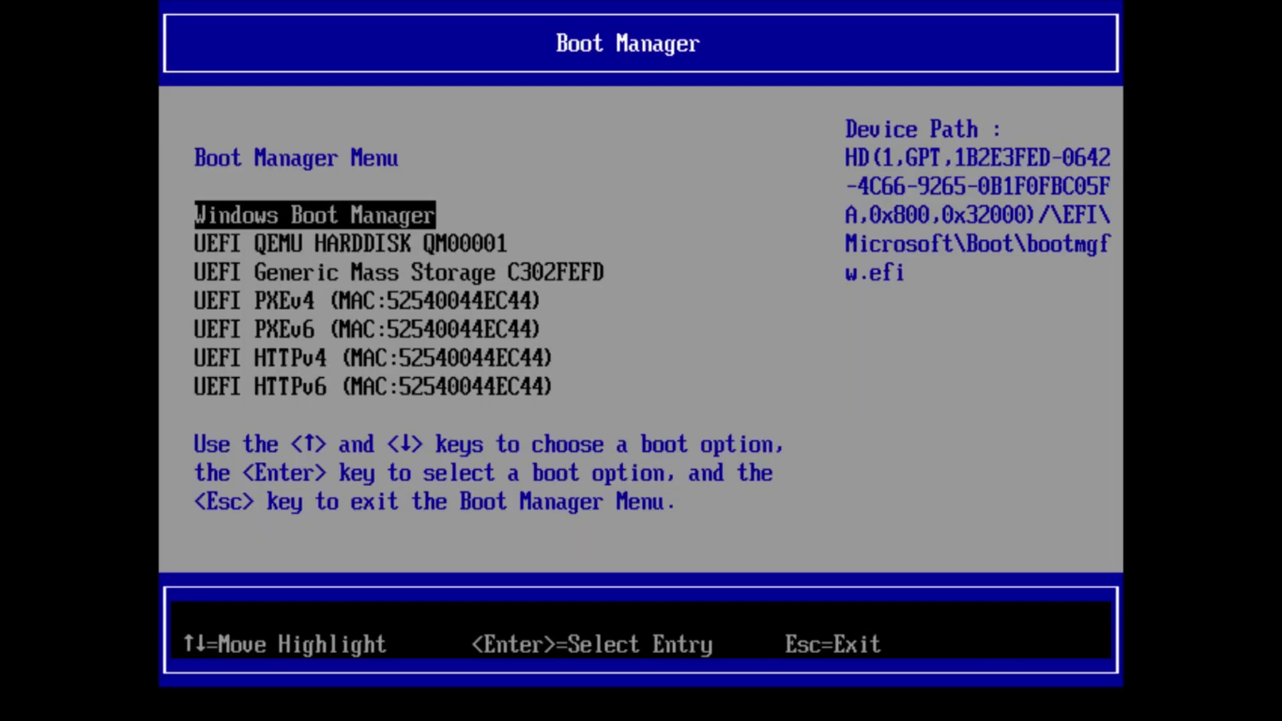
Step: Boot from the UEFI Generic Mass Storage entry and start Ubuntu from the GRUB menu
{"action": "key", "text": "Down"}
{"action": "key", "text": "Down"}
{"action": "key", "text": "Up"}
{"action": "key", "text": "Down"}
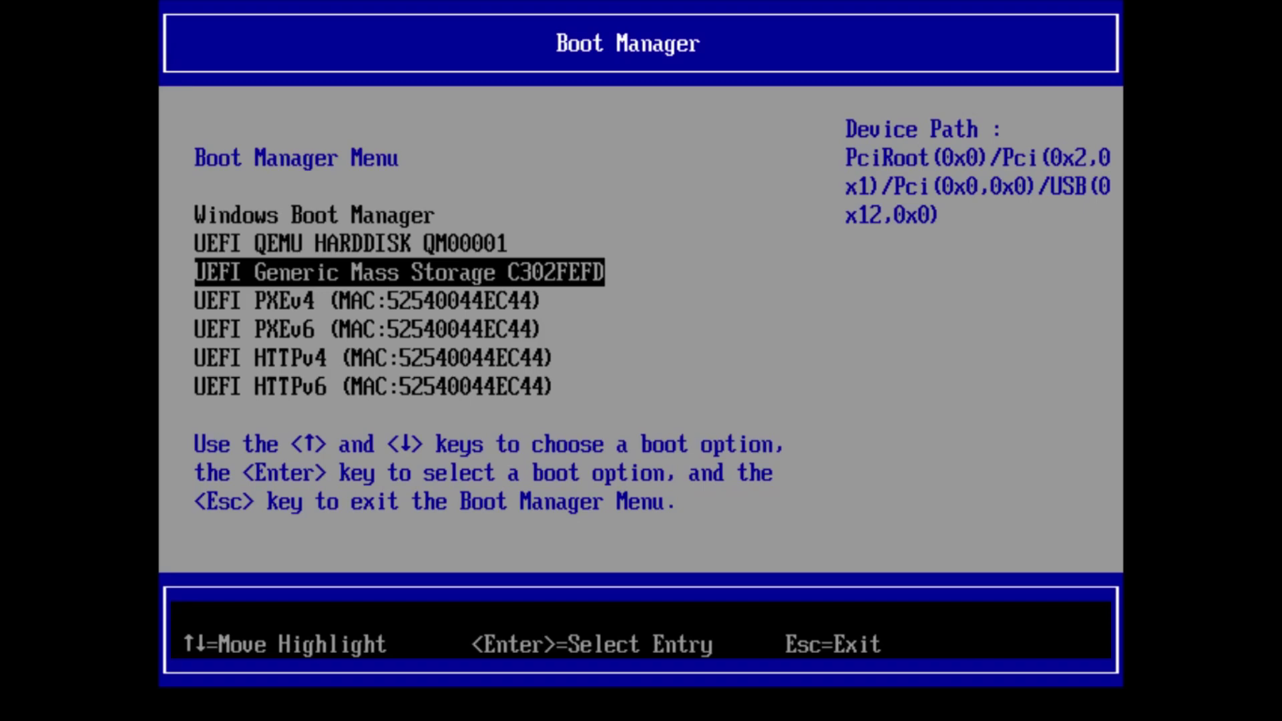
{"action": "key", "text": "Return"}
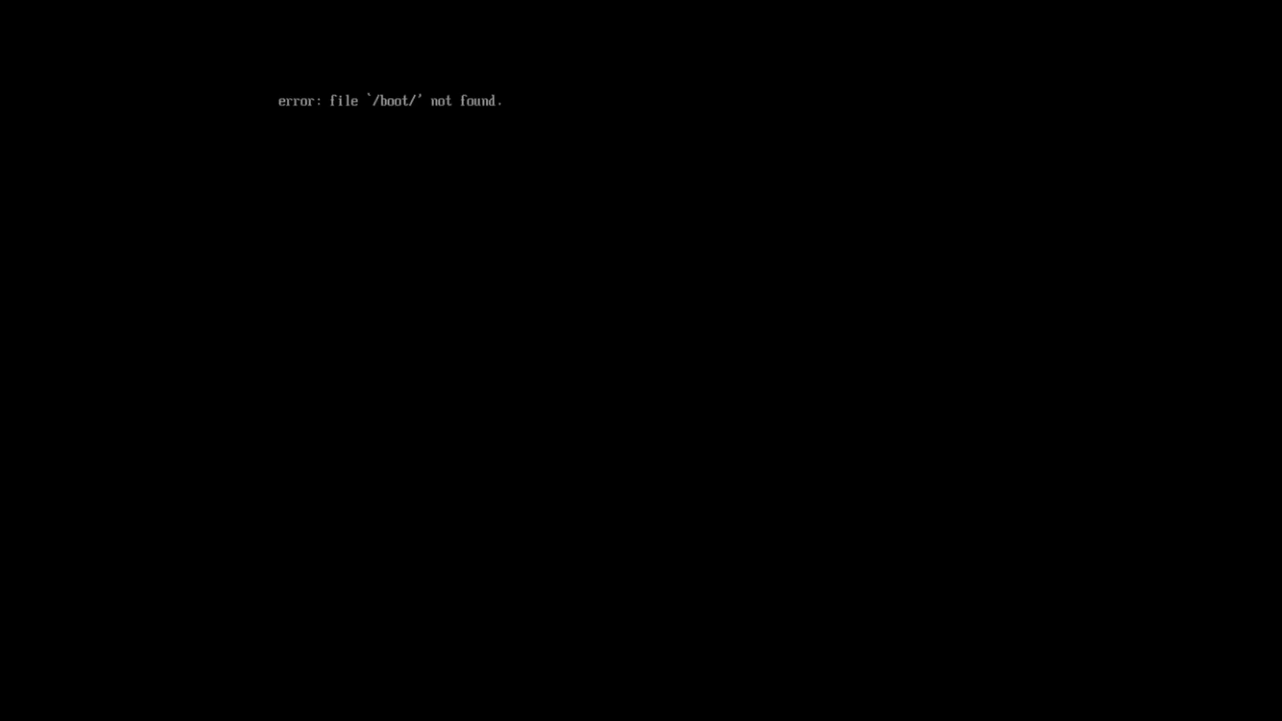
{"action": "key", "text": "Return"}
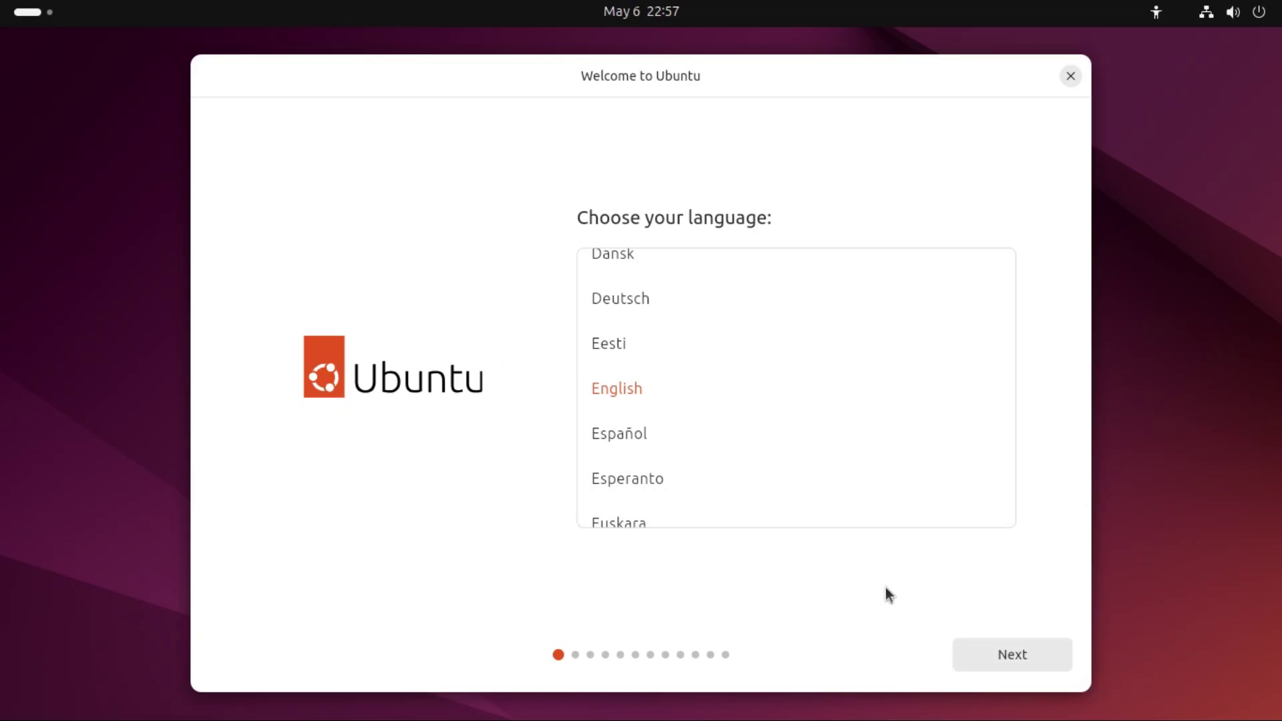
Step: Keep English and default accessibility, test-type 'test', and accept the English (US) keyboard layout
{"action": "left_click", "coordinate": [1006, 655]}
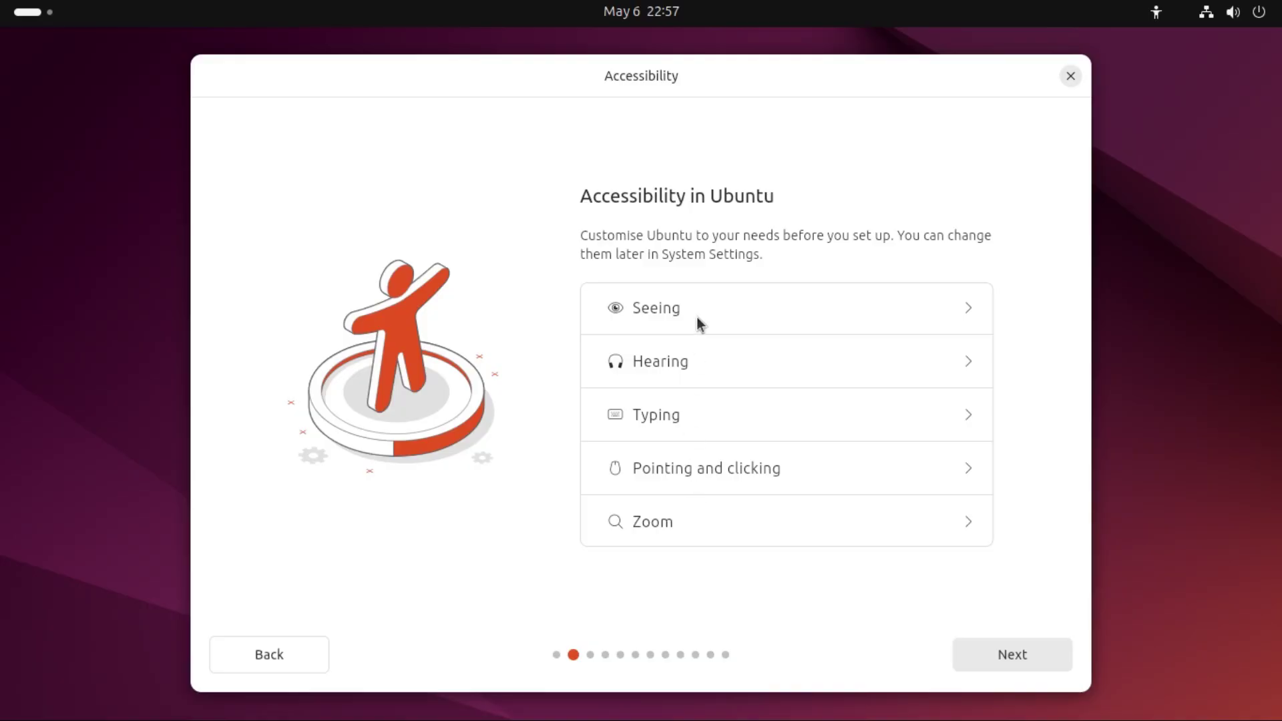
{"action": "left_click", "coordinate": [988, 652]}
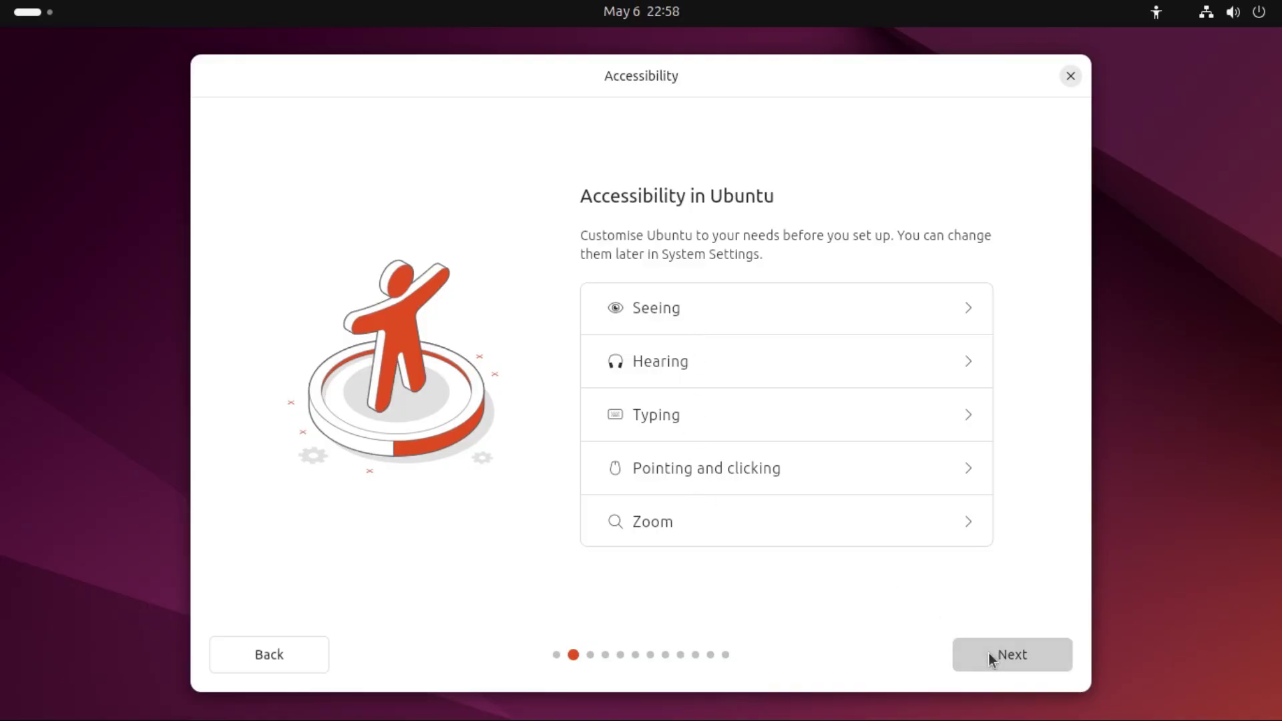
{"action": "left_click", "coordinate": [813, 535]}
{"action": "type", "text": "test"}
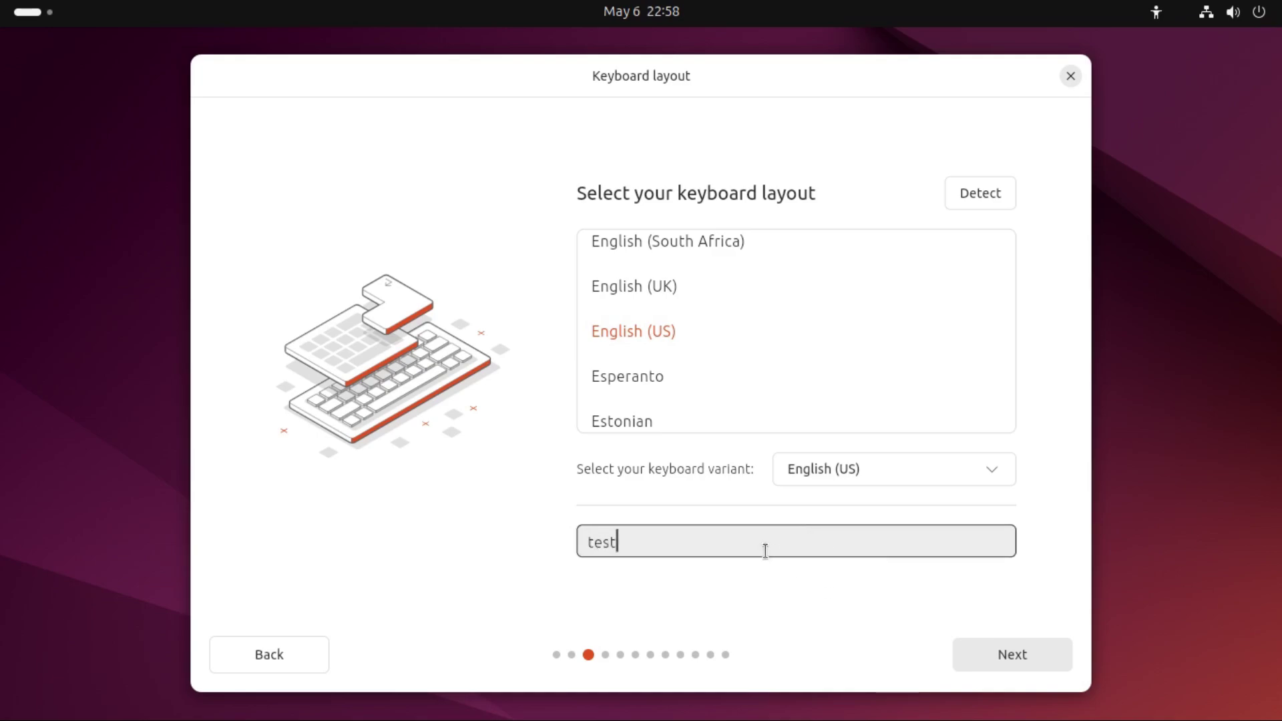
{"action": "left_click", "coordinate": [1025, 641]}
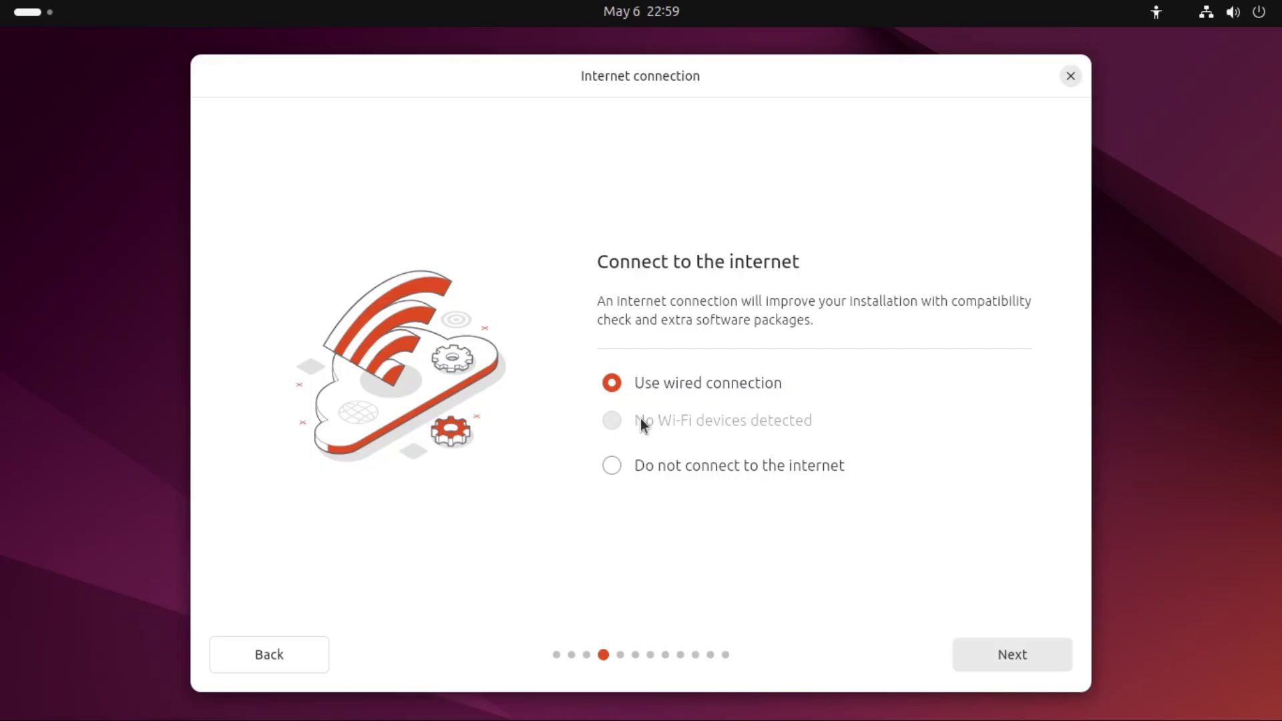
Step: Keep the wired connection, choose Install Ubuntu, and continue with Interactive installation
{"action": "key", "text": "Return"}
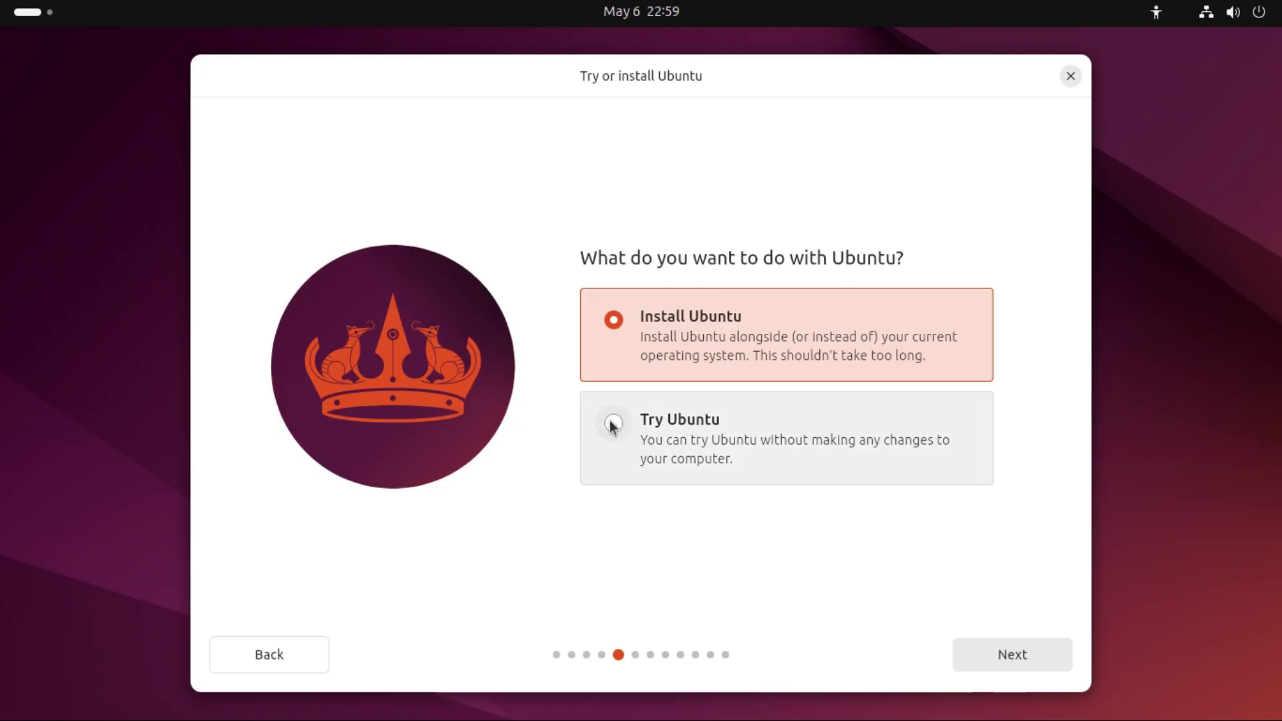
{"action": "left_click", "coordinate": [613, 423]}
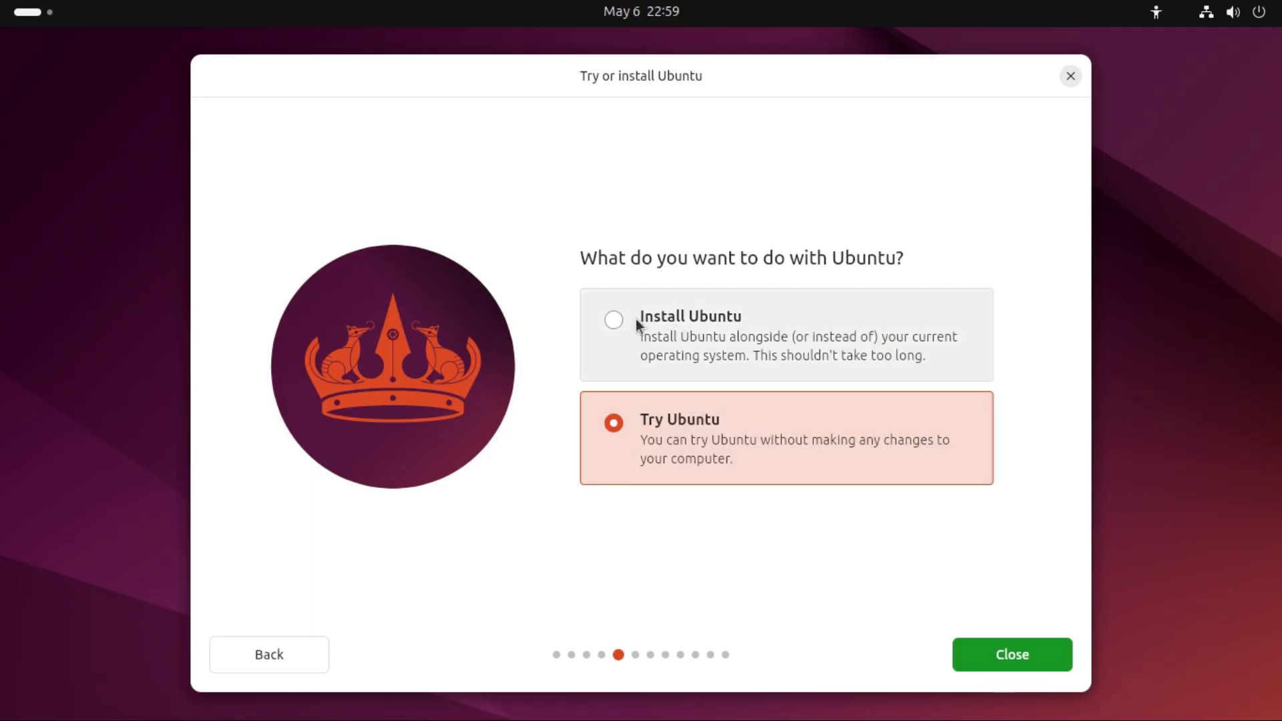
{"action": "left_click", "coordinate": [613, 321]}
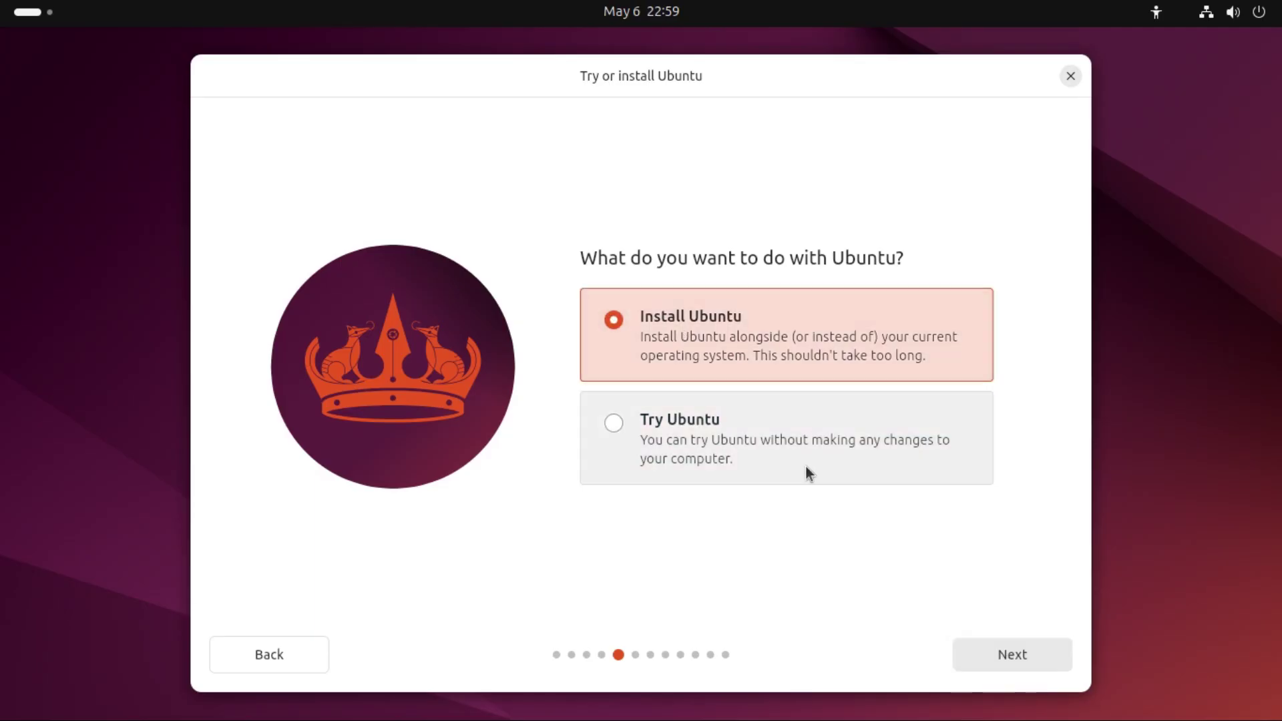
{"action": "left_click", "coordinate": [1027, 660]}
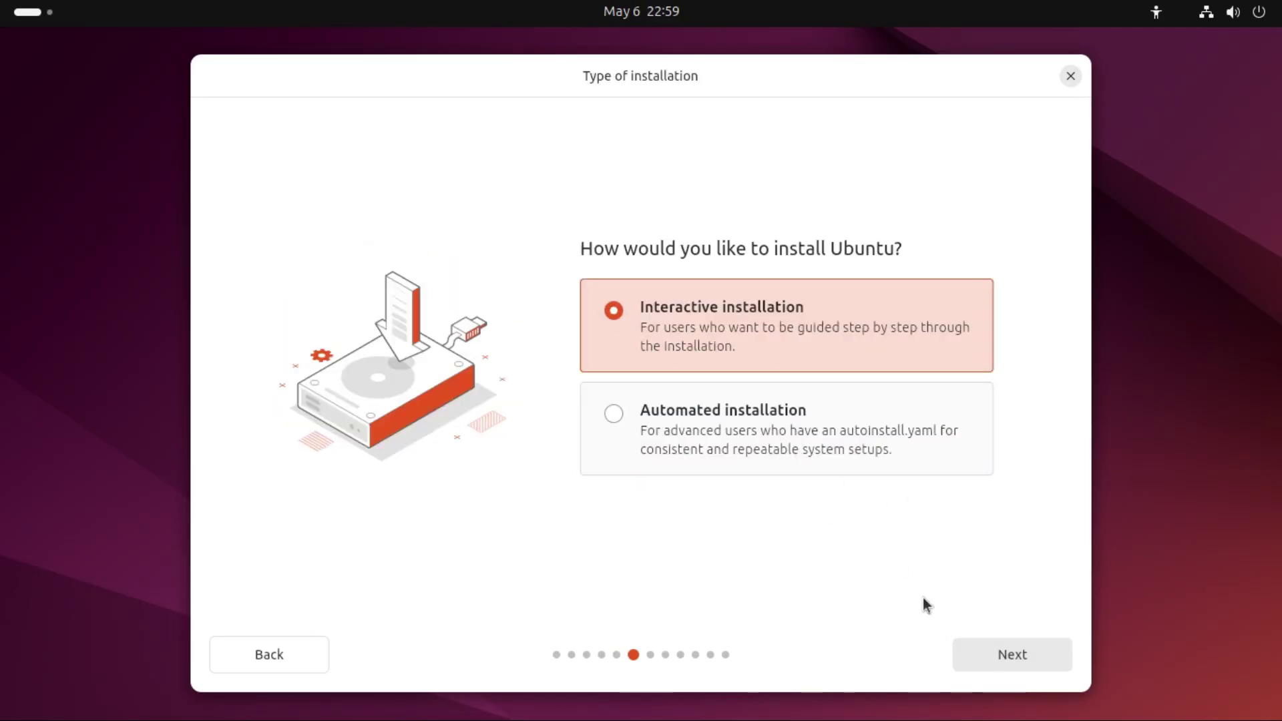
{"action": "left_click", "coordinate": [612, 418]}
{"action": "left_click", "coordinate": [973, 642]}
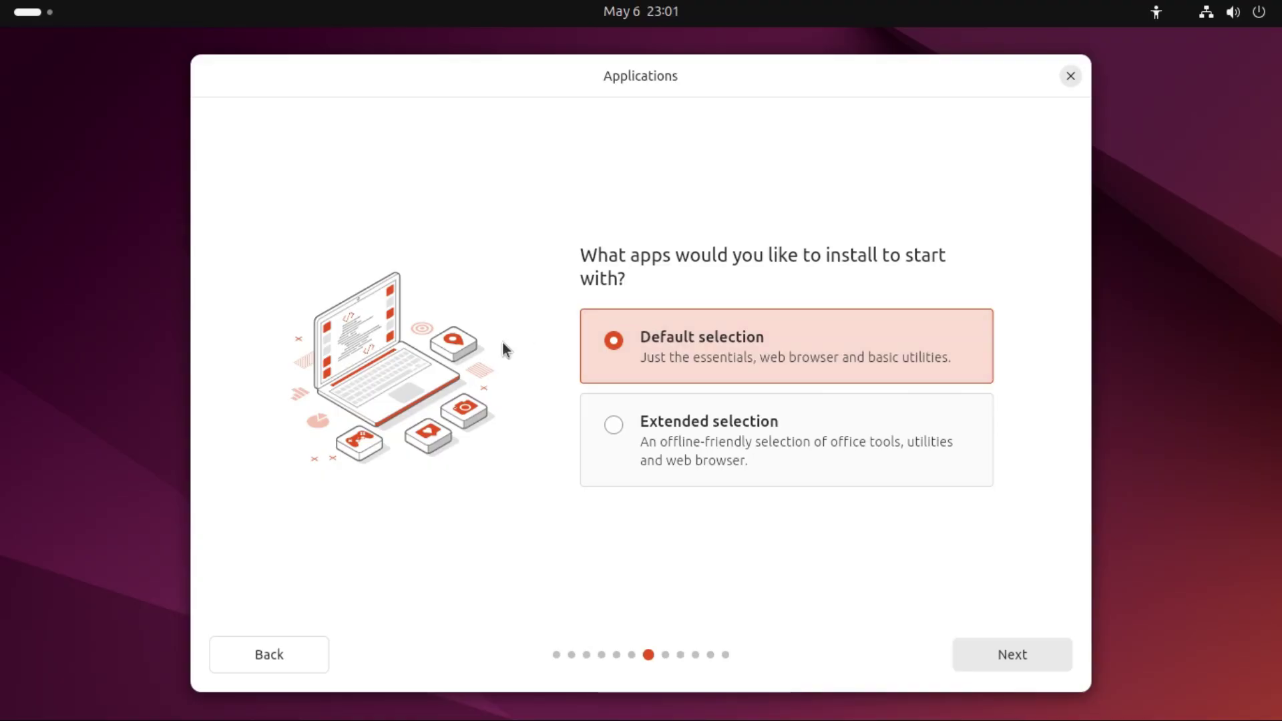
Step: Pick the Extended selection of starter apps and continue to the Optimise your computer step
{"action": "left_click", "coordinate": [614, 425]}
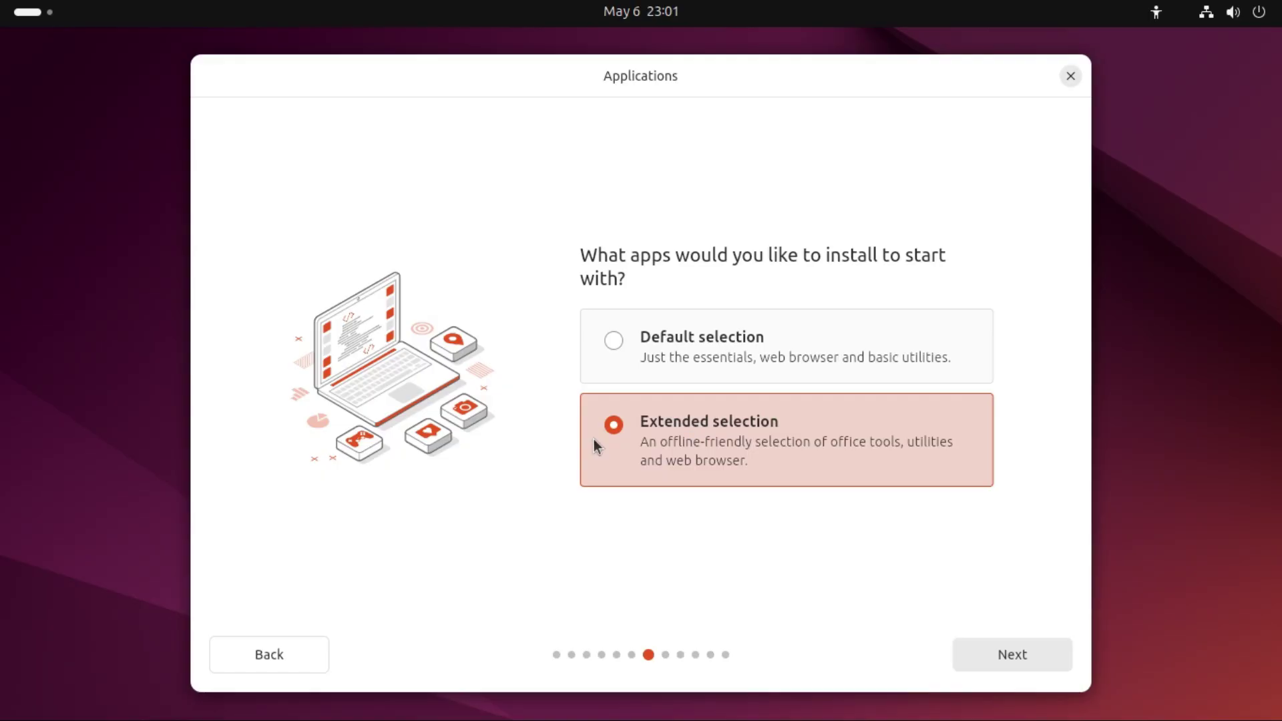
{"action": "left_click", "coordinate": [989, 657]}
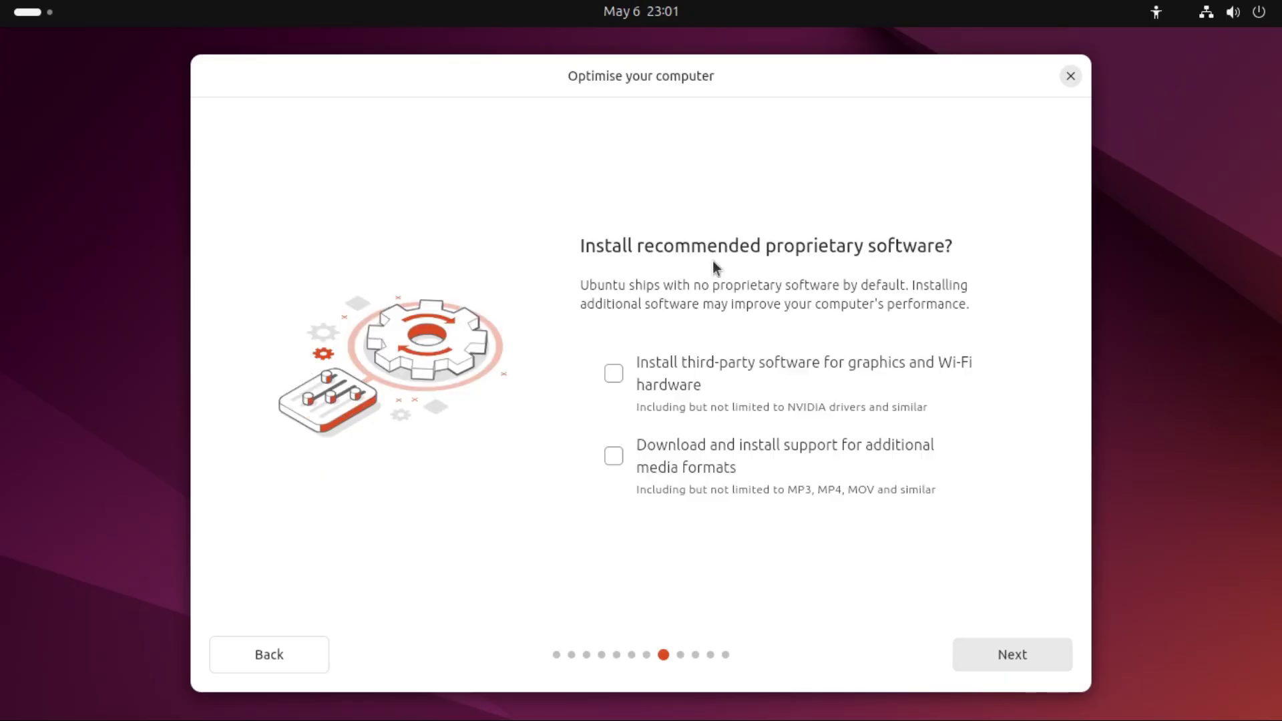
Step: Enable third-party graphics and Wi-Fi drivers plus additional media format support, then continue
{"action": "left_click", "coordinate": [636, 375]}
{"action": "left_click", "coordinate": [650, 449]}
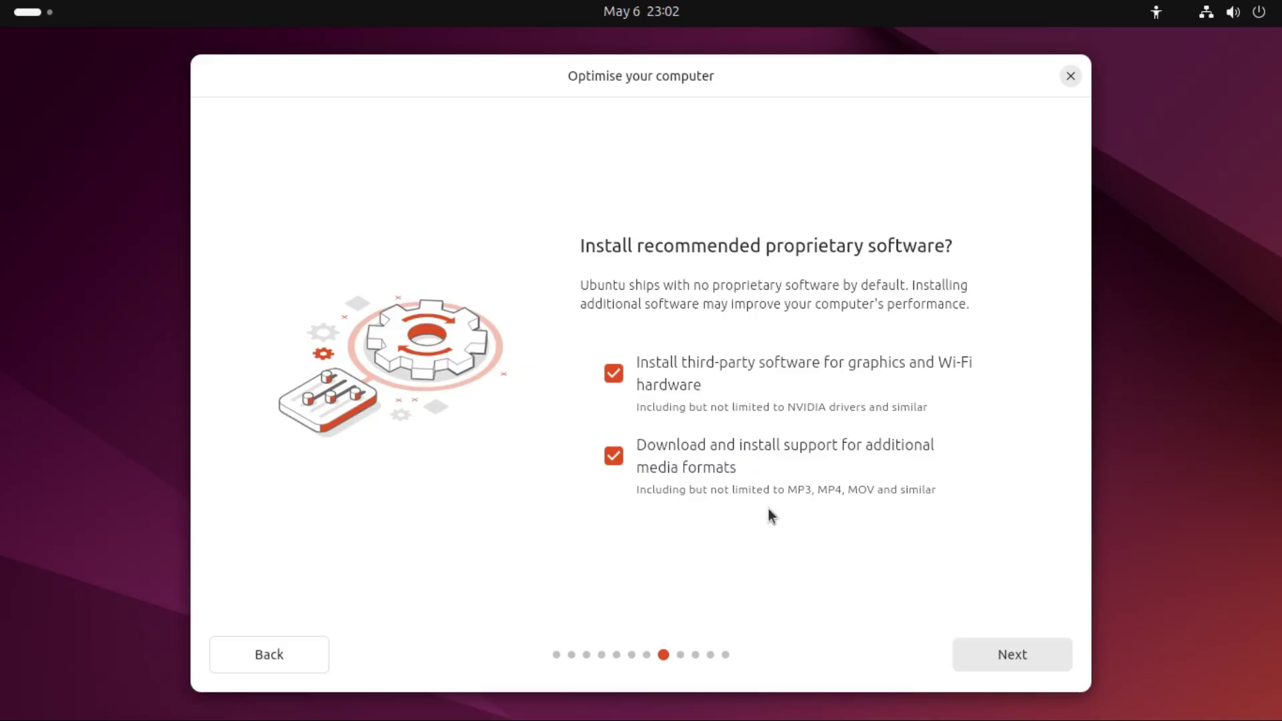
{"action": "left_click", "coordinate": [1011, 655]}
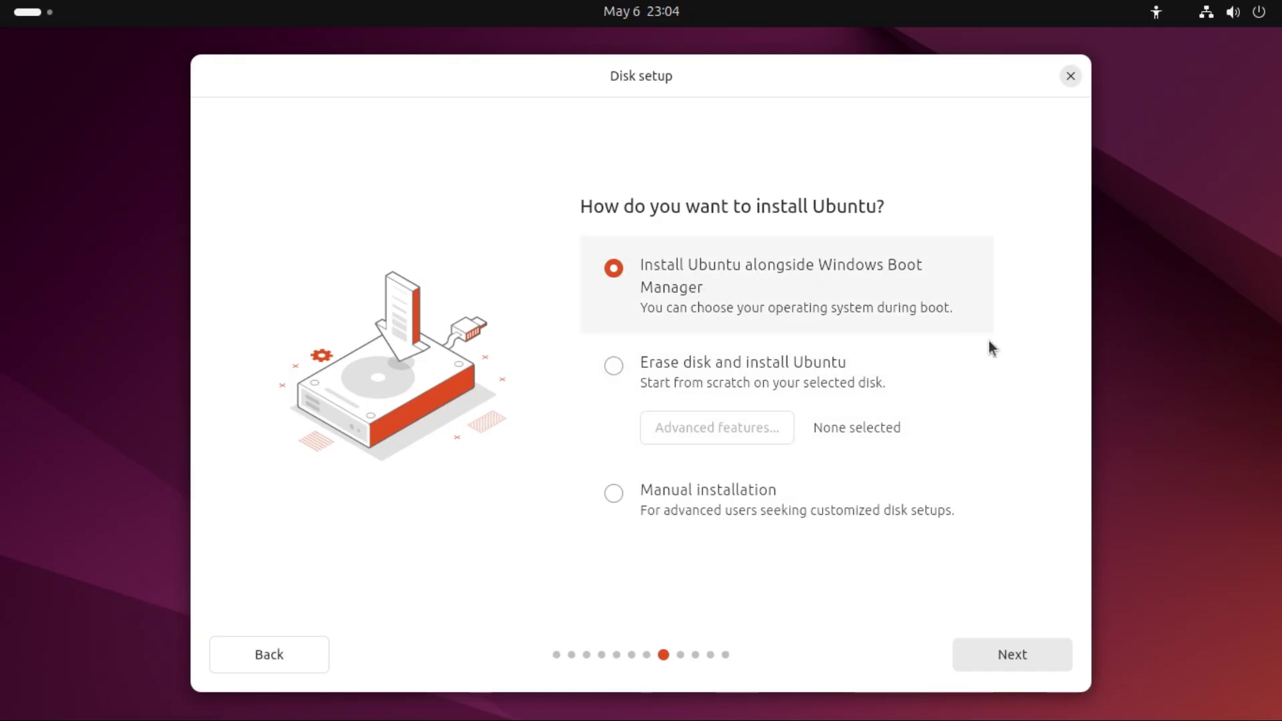
Step: Install alongside Windows Boot Manager, giving Ubuntu 68.3 GB and leaving Windows 68.2 GB
{"action": "left_click", "coordinate": [1003, 669]}
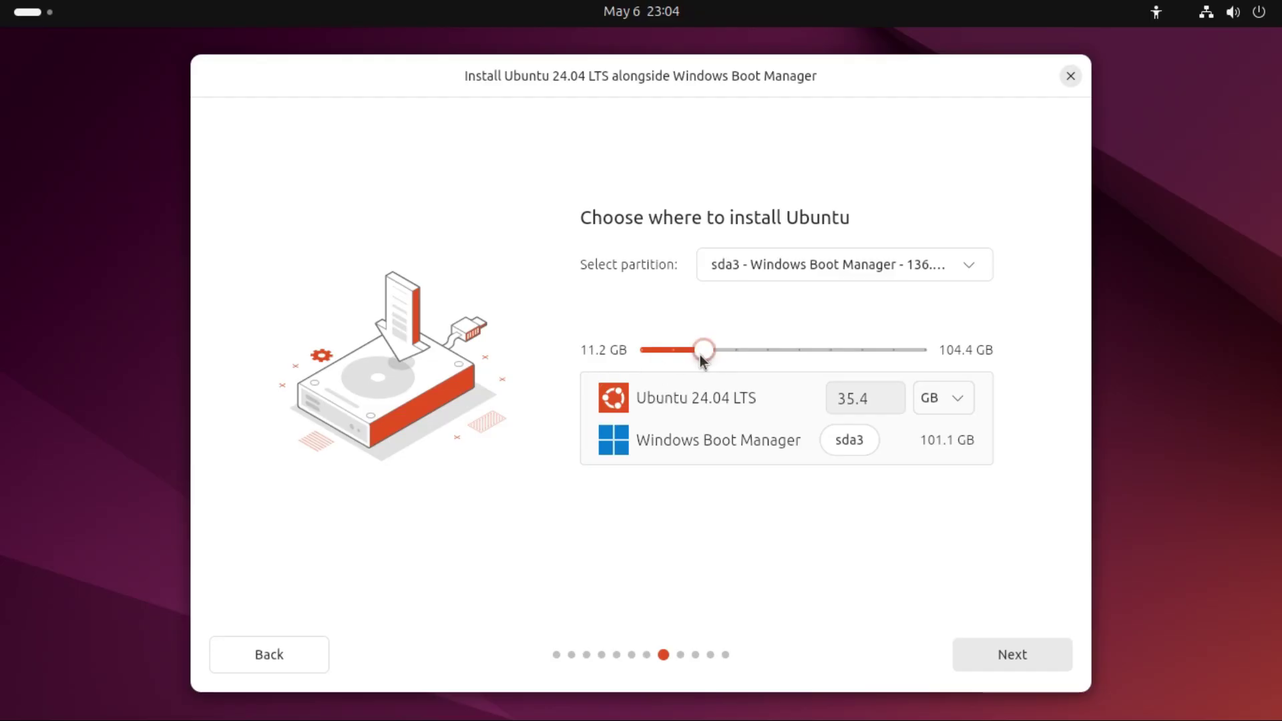
{"action": "left_click_drag", "start_coordinate": [700, 354], "coordinate": [801, 355]}
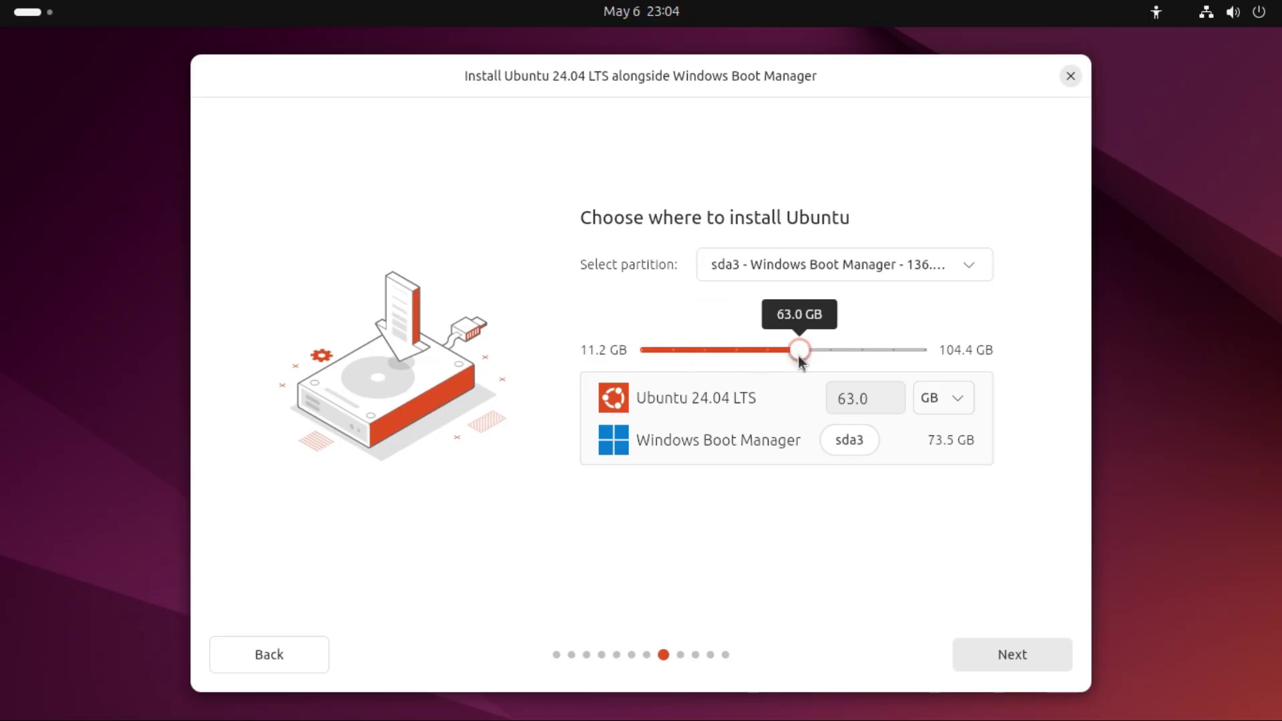
{"action": "left_click", "coordinate": [893, 405]}
{"action": "type", "text": "68.3"}
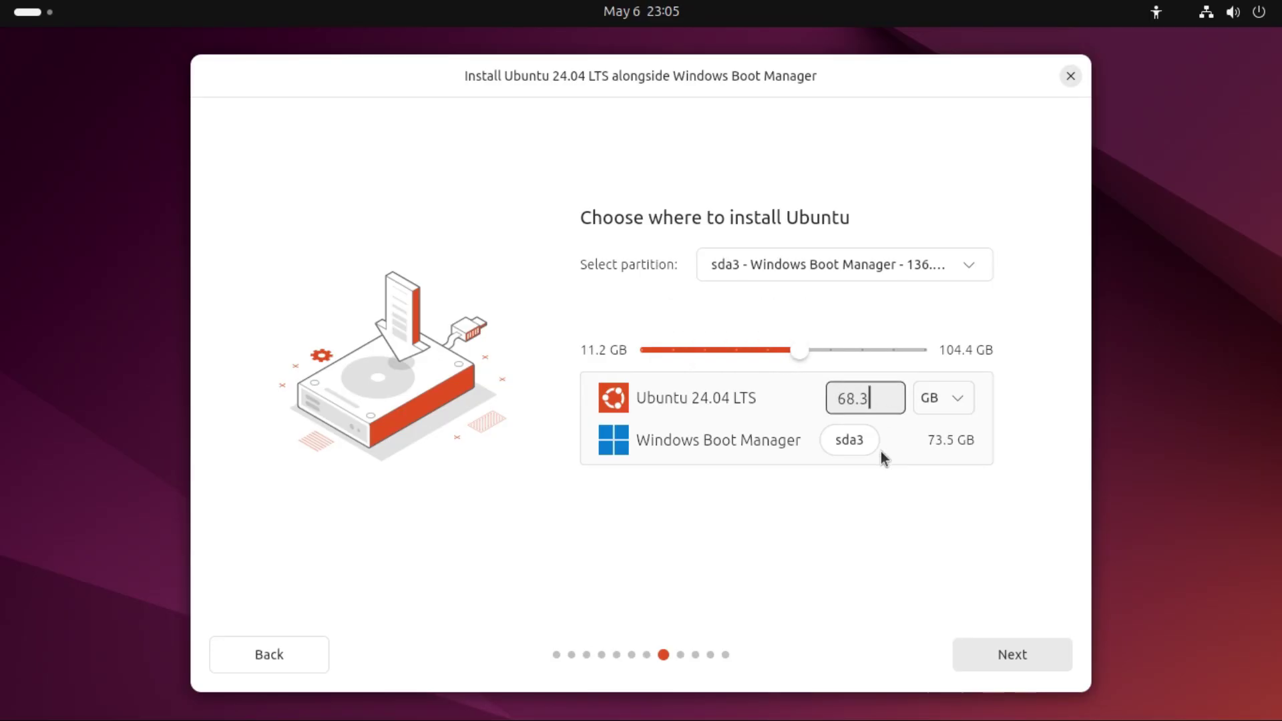
{"action": "key", "text": "Return"}
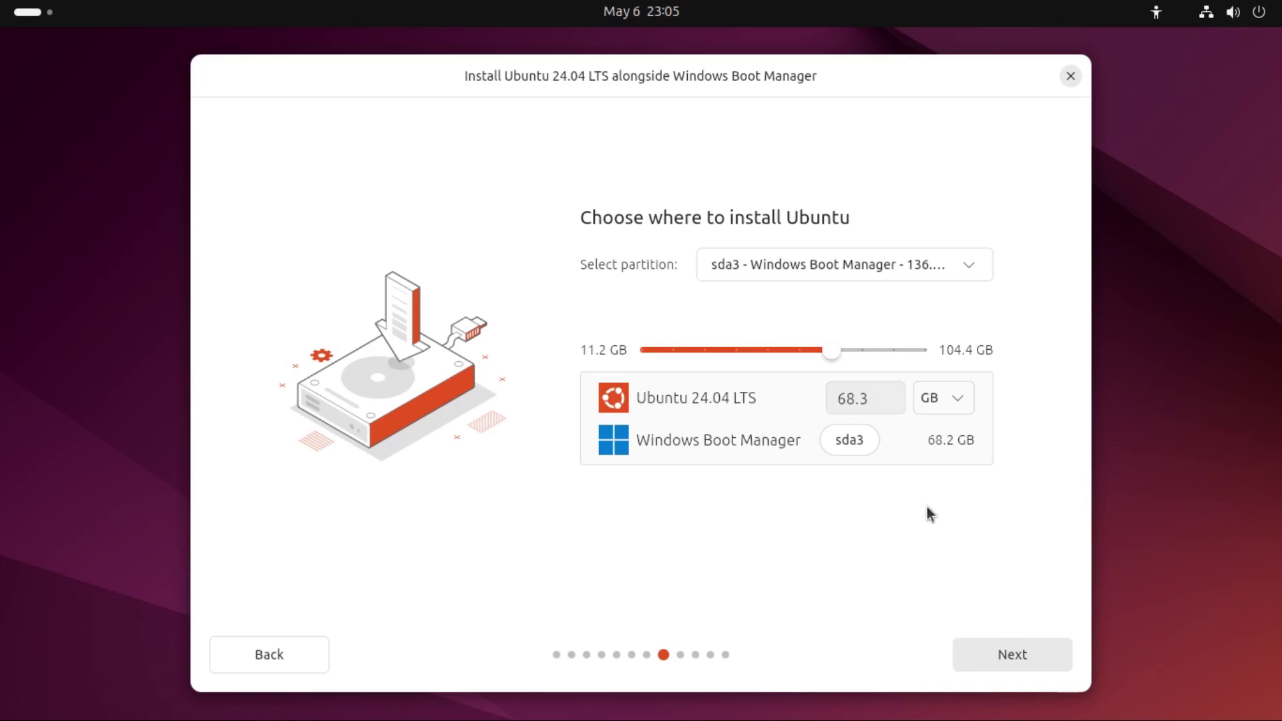
{"action": "left_click", "coordinate": [1007, 659]}
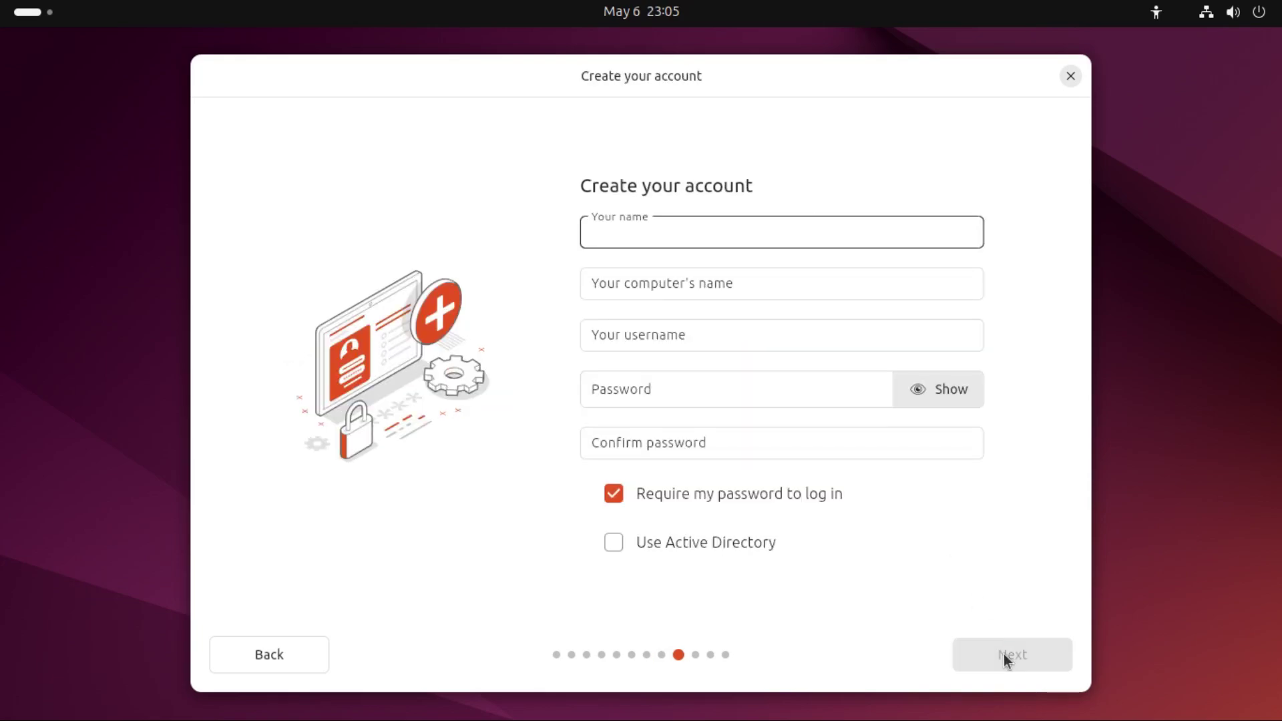
Step: Enter the user's full name and trim the generated username to the first name only
{"action": "type", "text": "Drew H"}
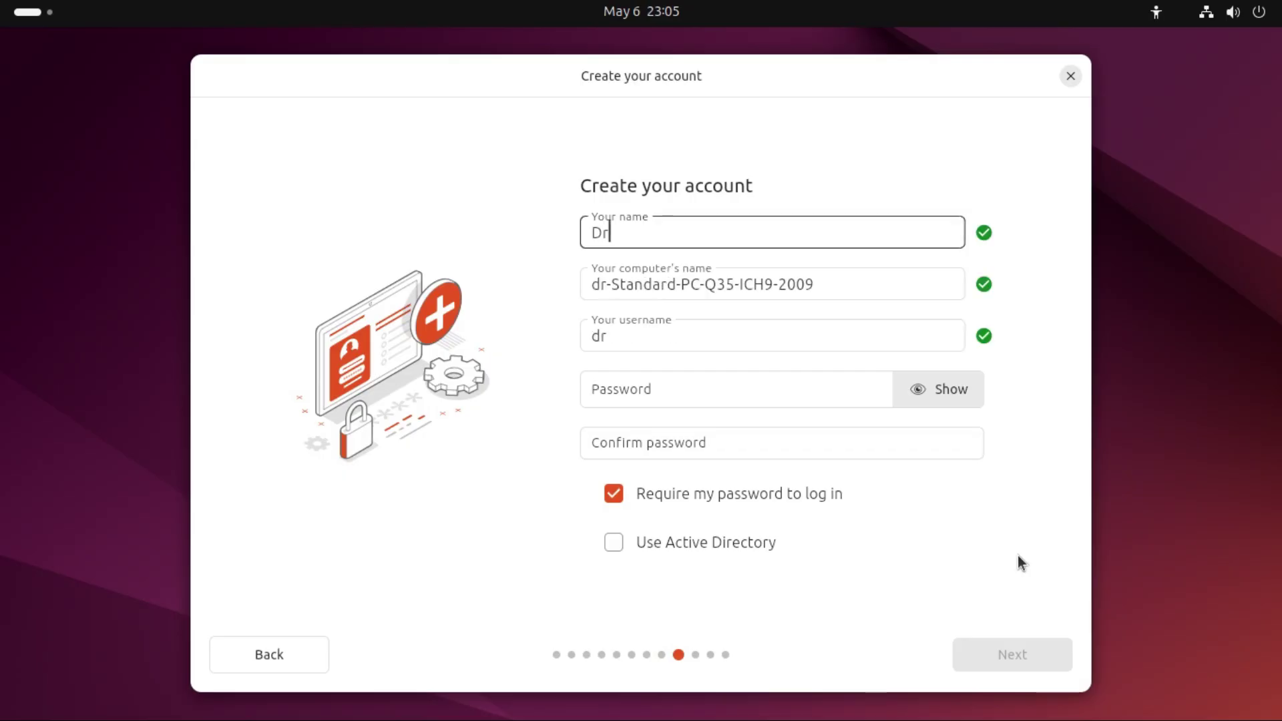
{"action": "type", "text": "owden"}
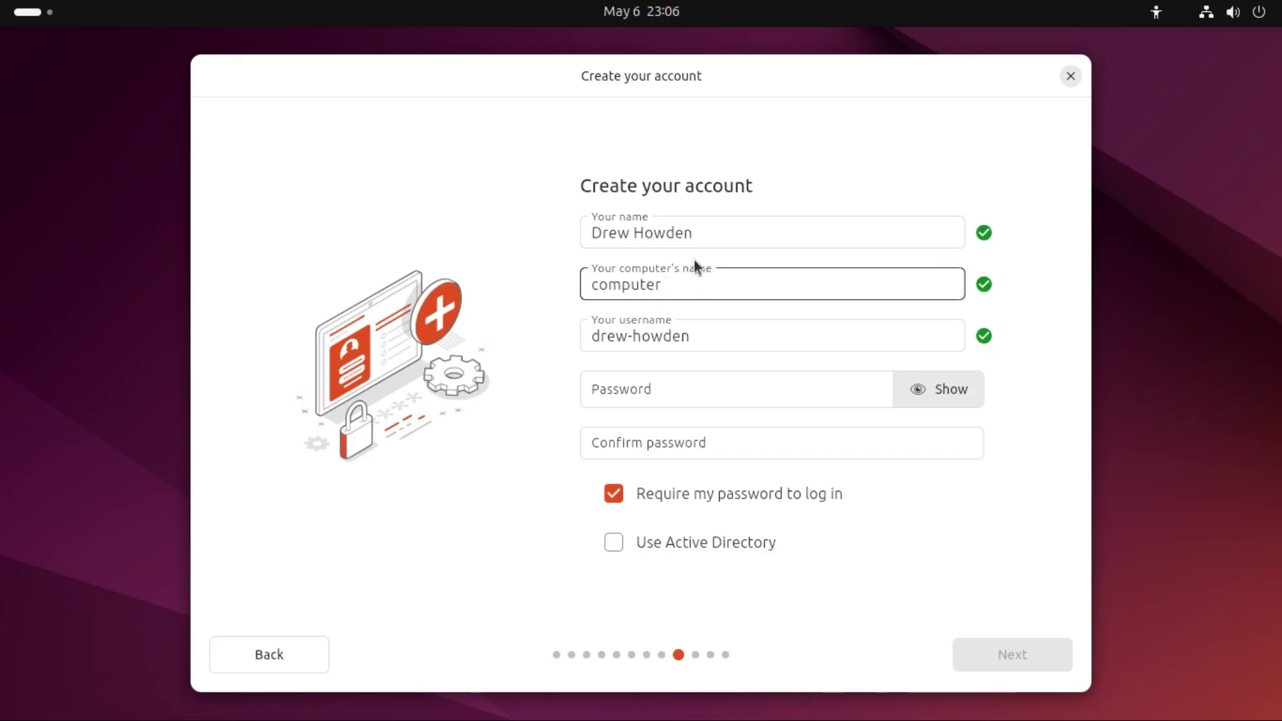
{"action": "left_click", "coordinate": [744, 338]}
{"action": "left_click_drag", "start_coordinate": [743, 338], "coordinate": [632, 336]}
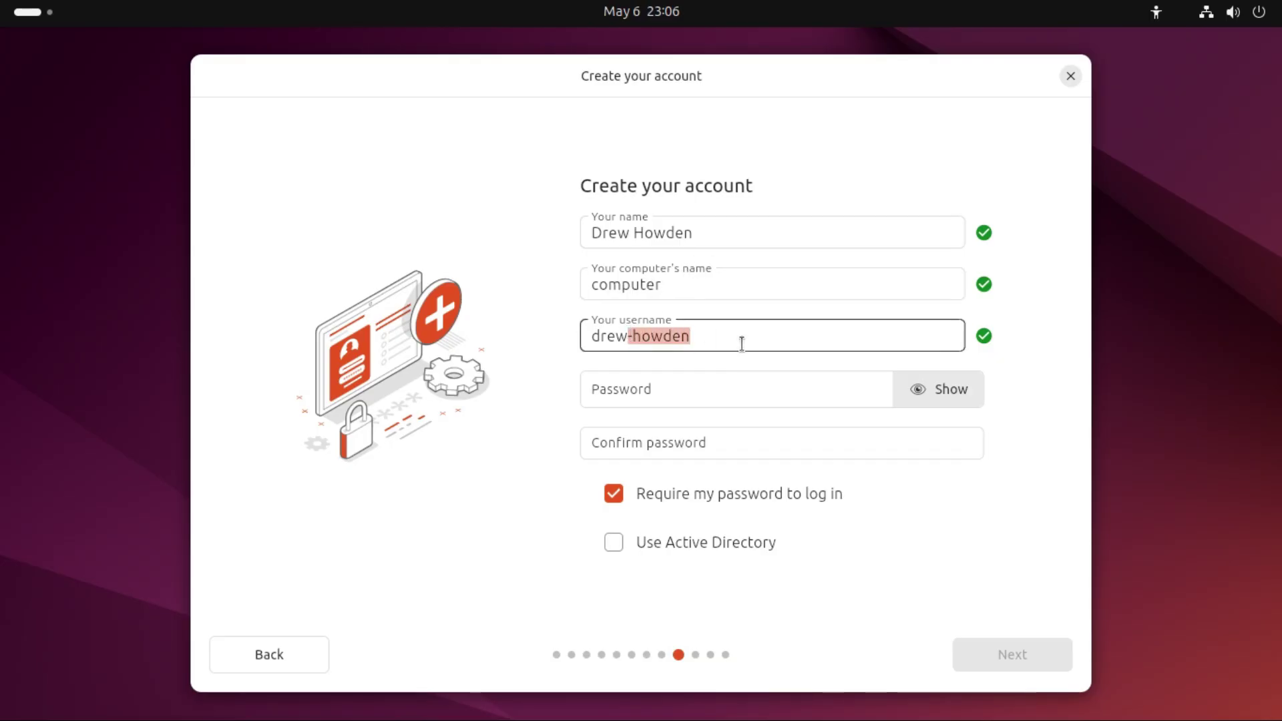
{"action": "key", "text": "BackSpace"}
{"action": "key", "text": "BackSpace"}
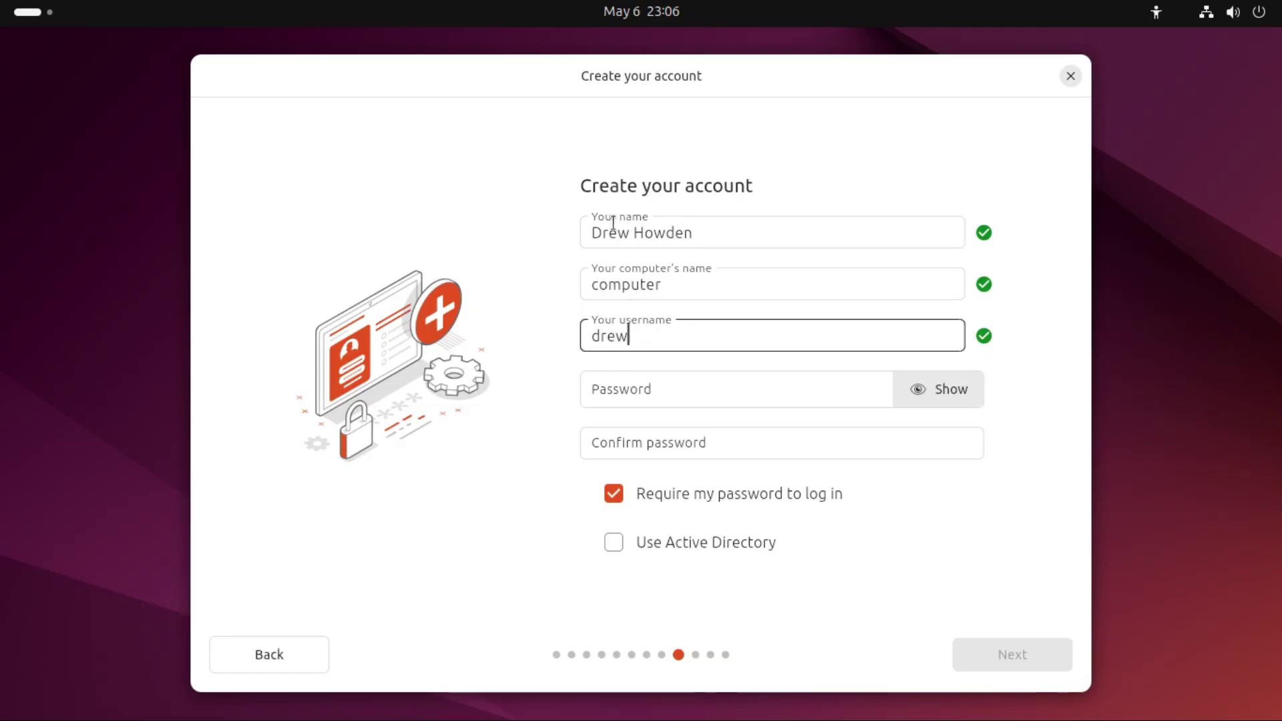
Step: Enter a 14-character password in both password fields and continue to the timezone step
{"action": "left_click", "coordinate": [628, 397]}
{"action": "type", "text": "12345"}
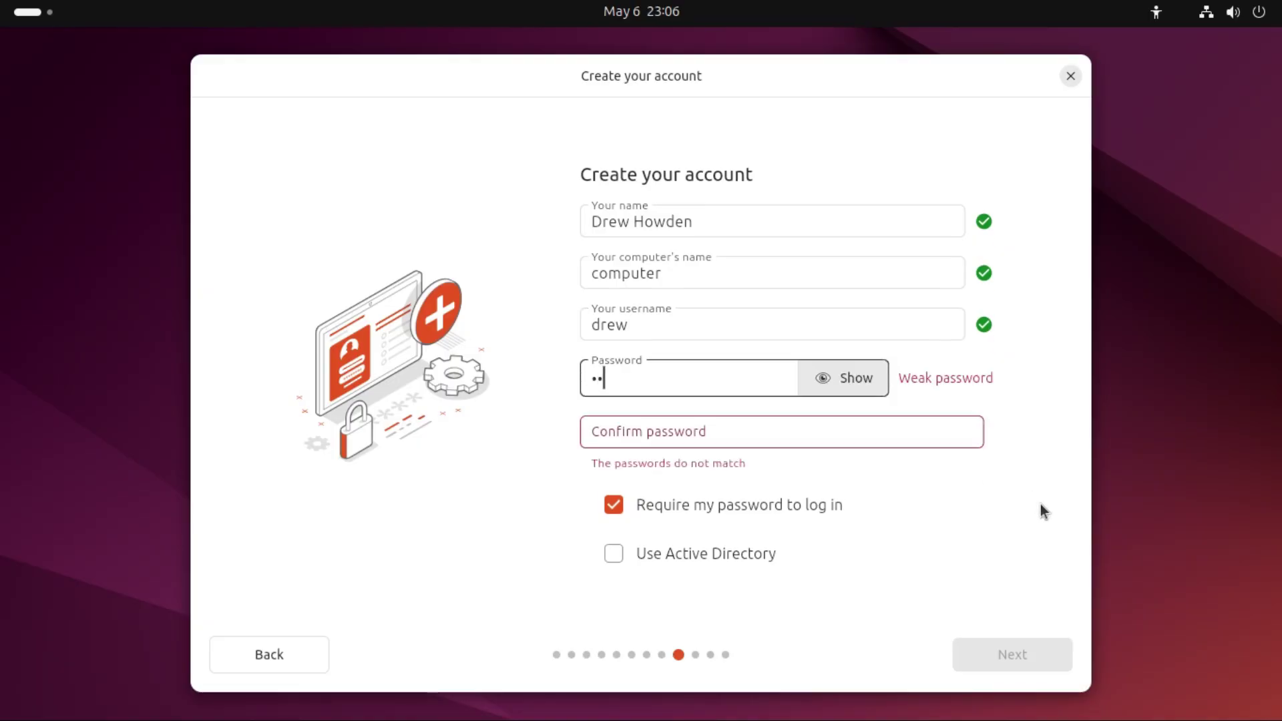
{"action": "type", "text": "678901234"}
{"action": "key", "text": "Tab"}
{"action": "type", "text": "12345678901234"}
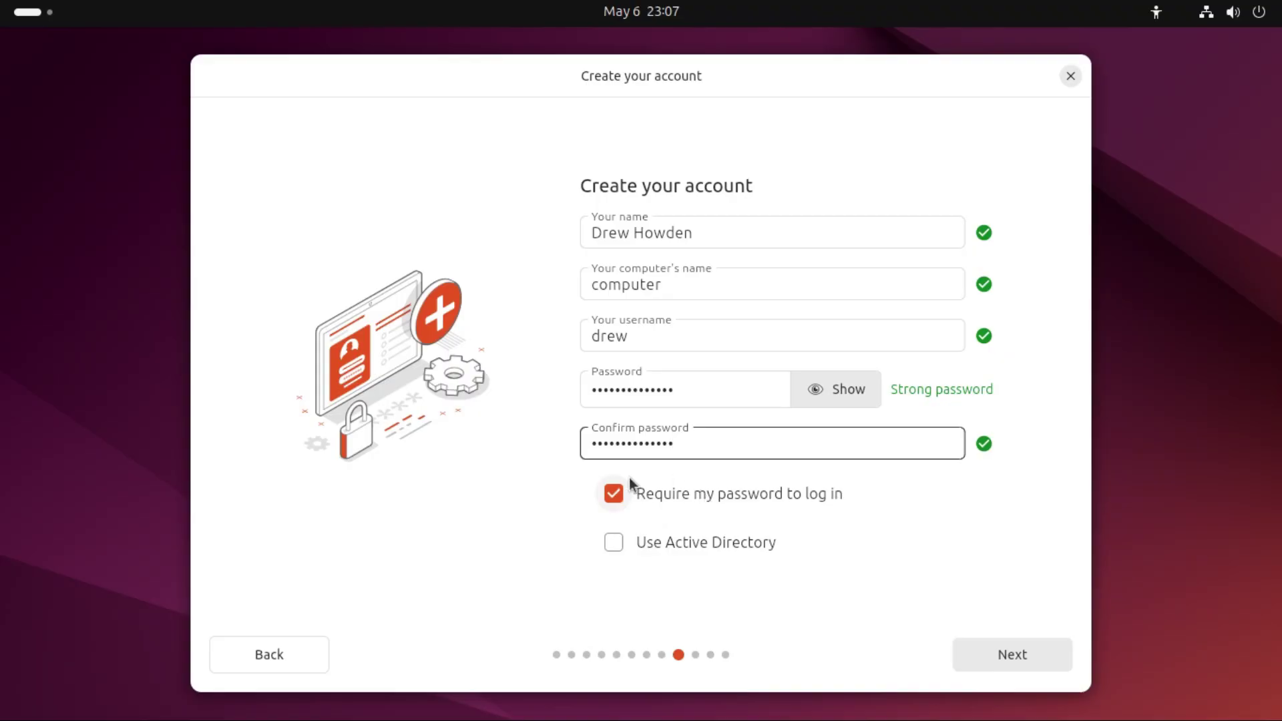
{"action": "left_click", "coordinate": [999, 648]}
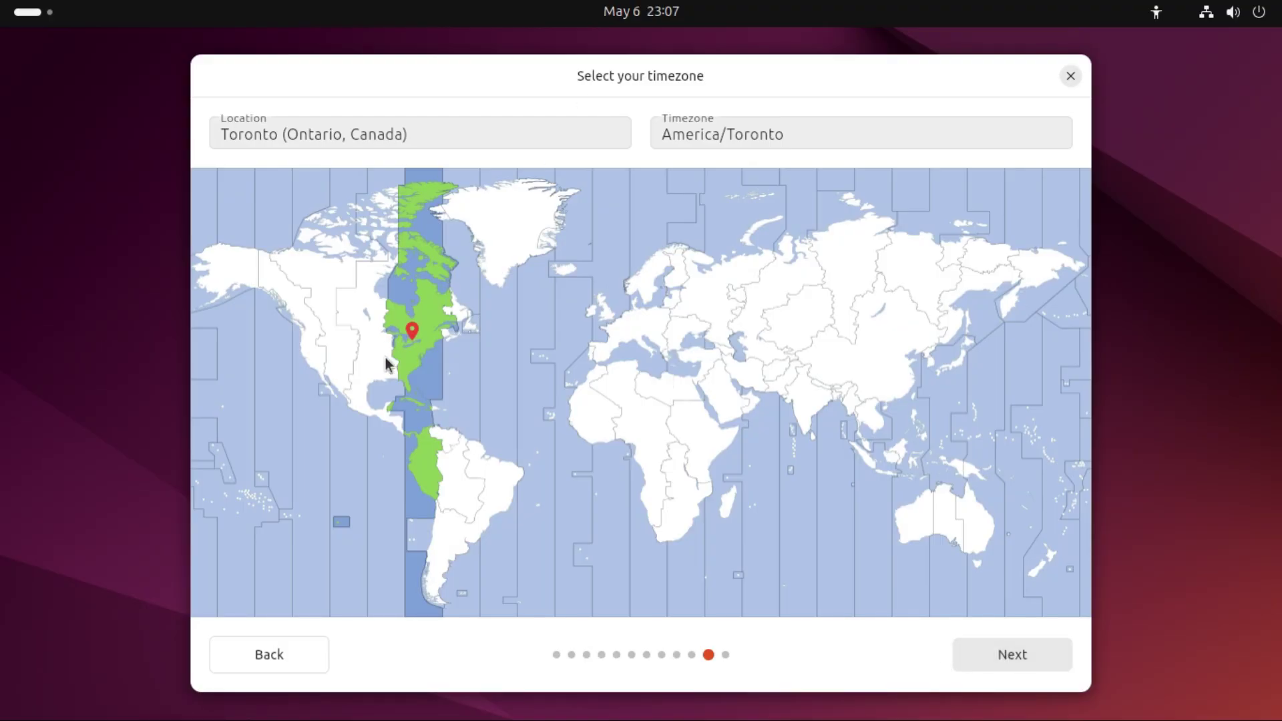
Step: Keep America/Toronto as the timezone and continue to Ready to install
{"action": "left_click", "coordinate": [1021, 656]}
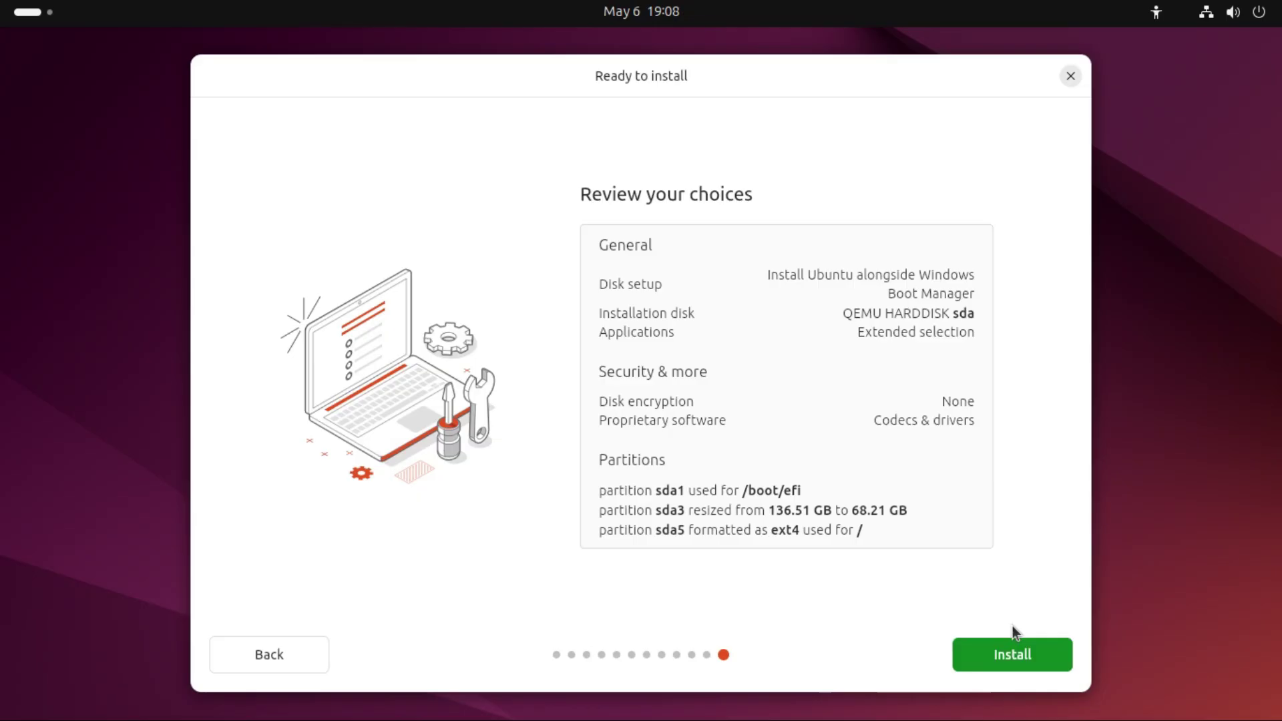
Step: Start the Ubuntu 24.04 LTS installation, briefly viewing the detailed log, until it completes
{"action": "left_click", "coordinate": [1018, 659]}
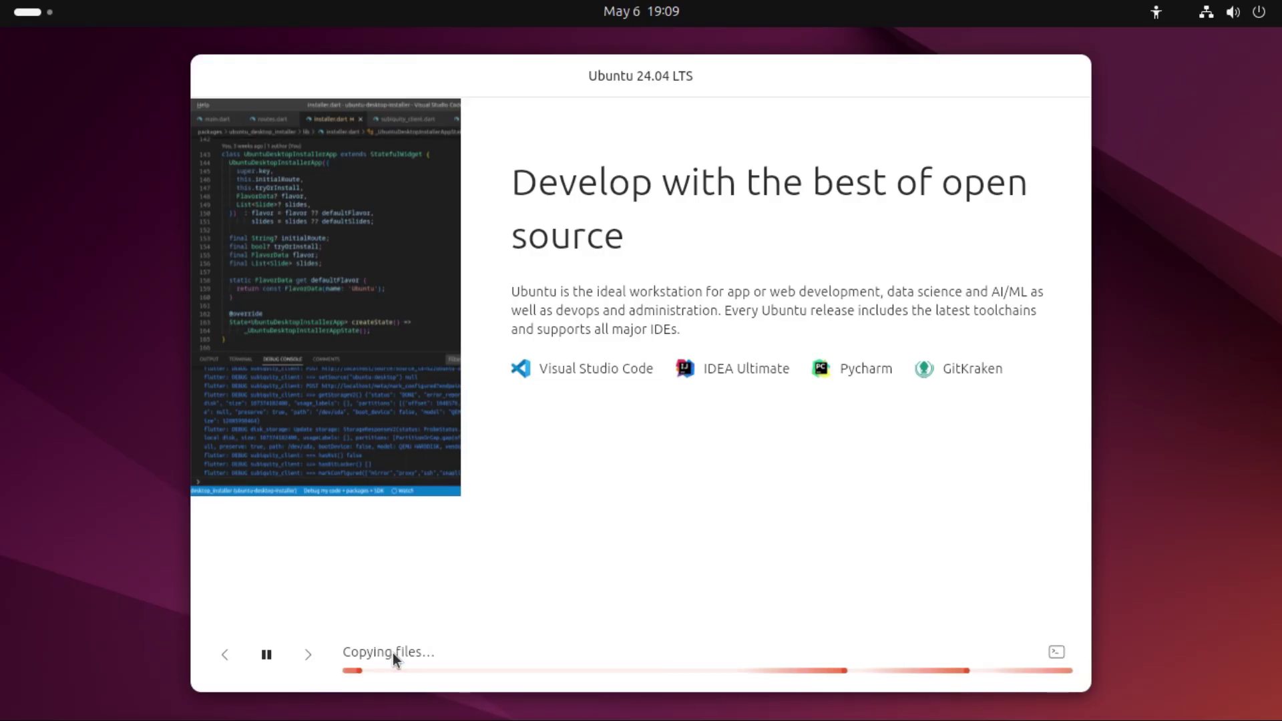
{"action": "left_click", "coordinate": [1058, 653]}
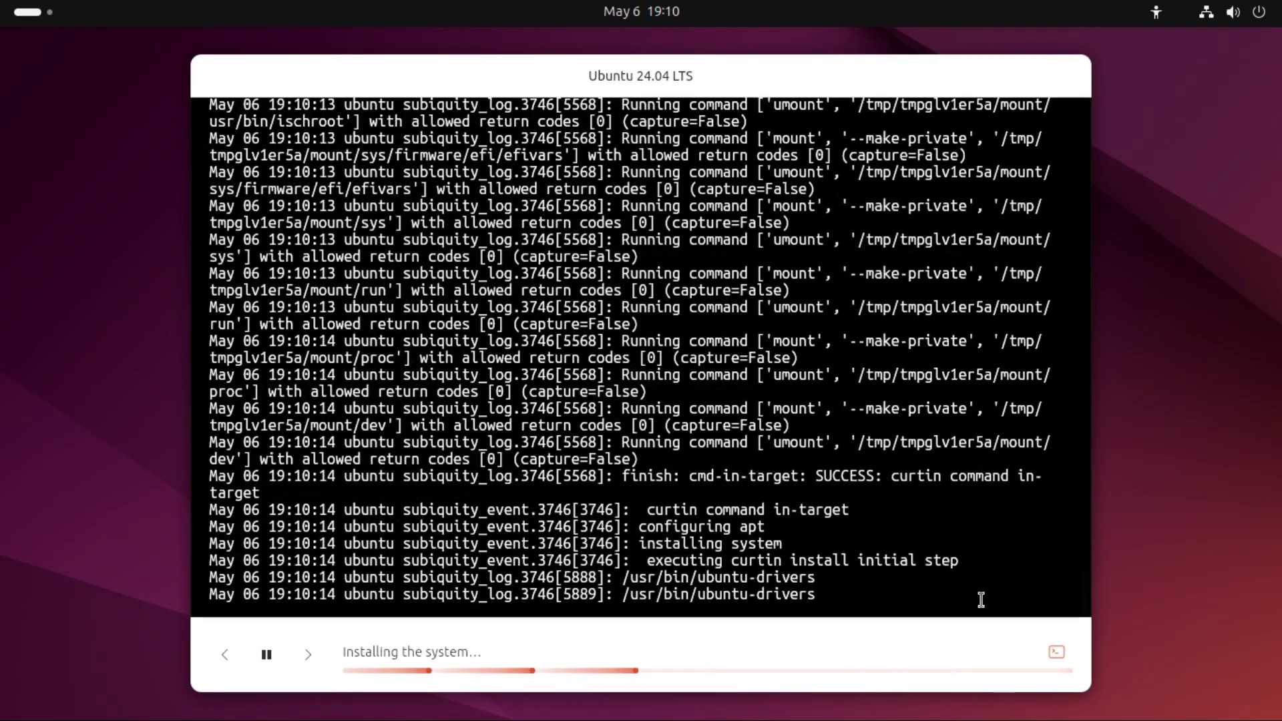
{"action": "left_click", "coordinate": [1055, 651]}
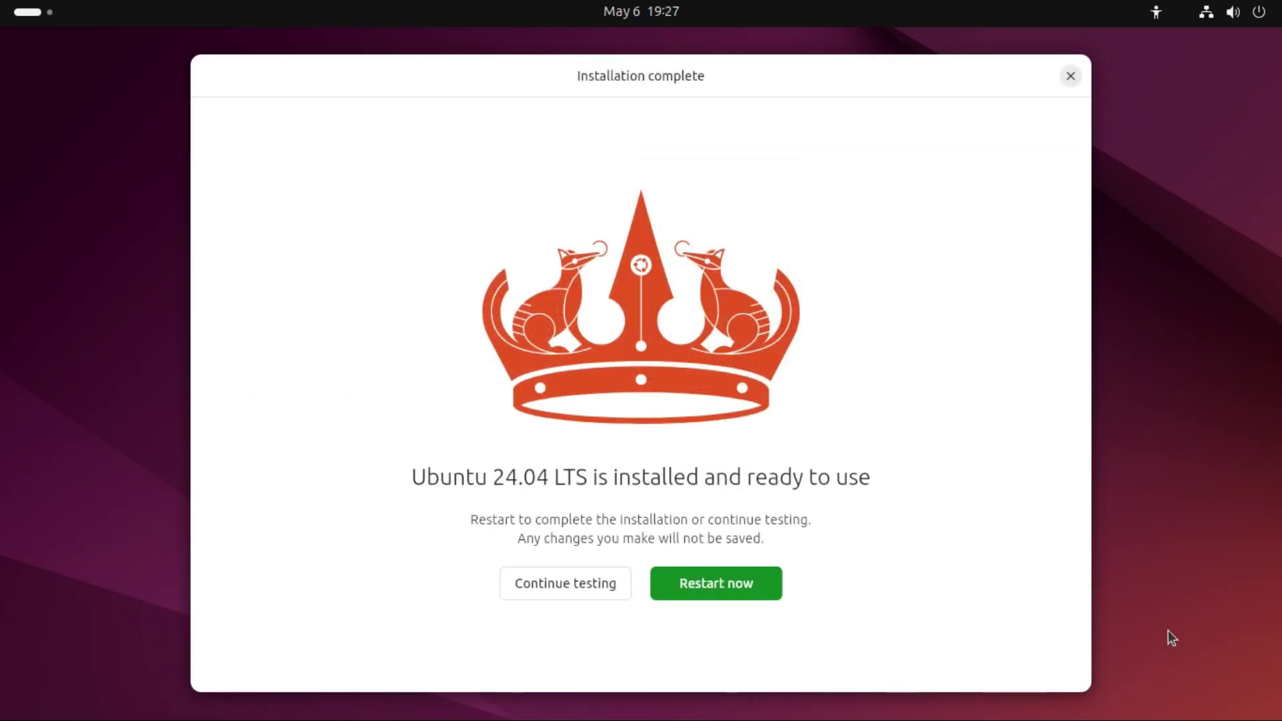
Step: Restart after removing the install medium and boot the Ubuntu entry from the GRUB menu
{"action": "left_click", "coordinate": [728, 584]}
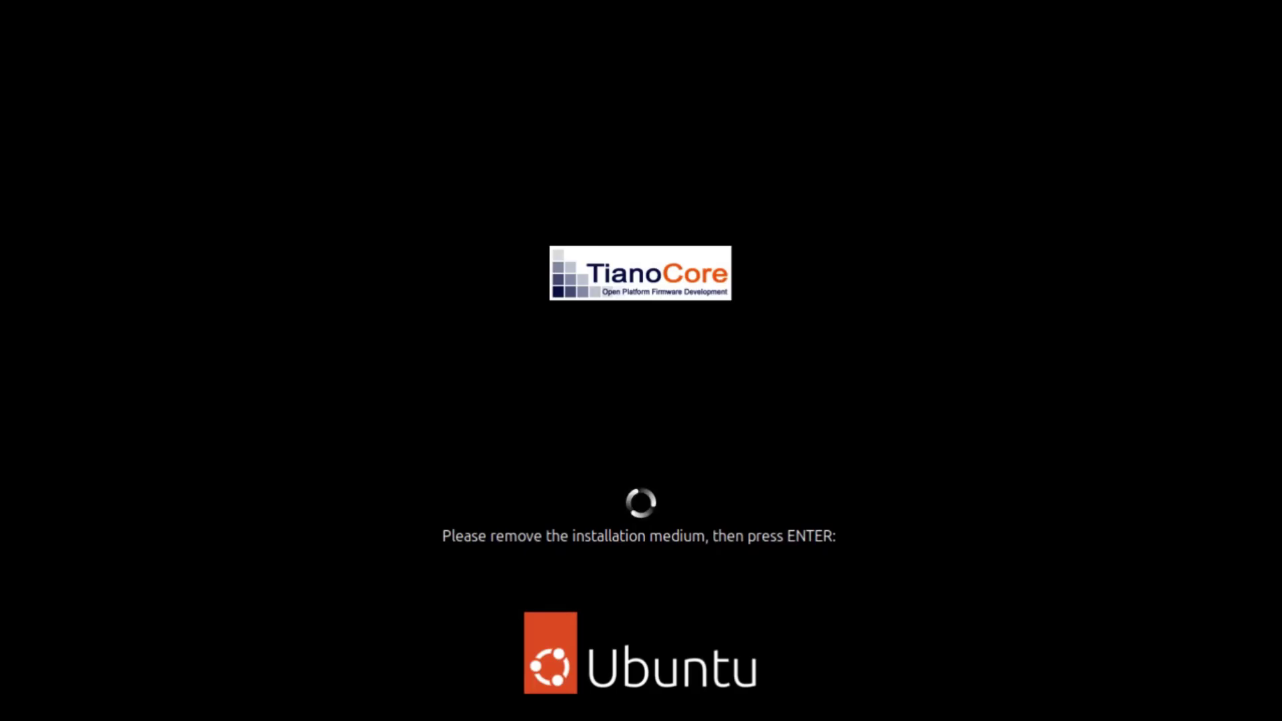
{"action": "key", "text": "Return"}
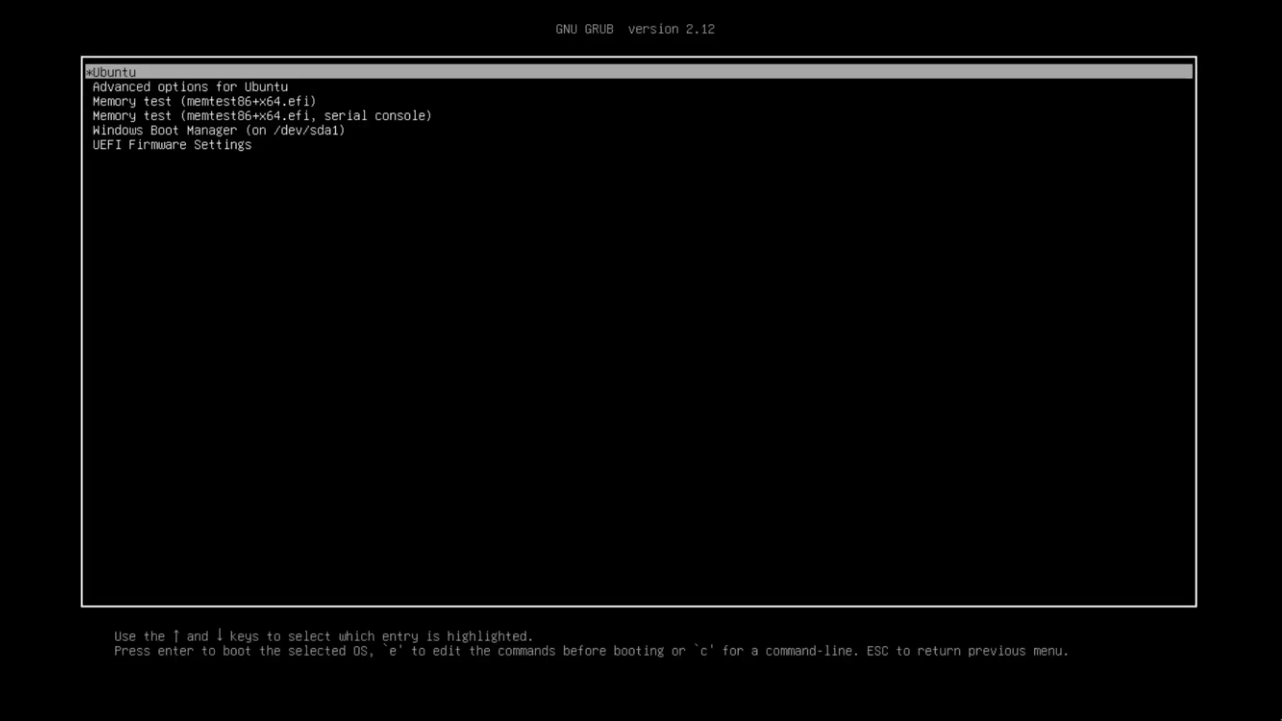
{"action": "key", "text": "Down"}
{"action": "key", "text": "Down"}
{"action": "key", "text": "Down"}
{"action": "key", "text": "Down"}
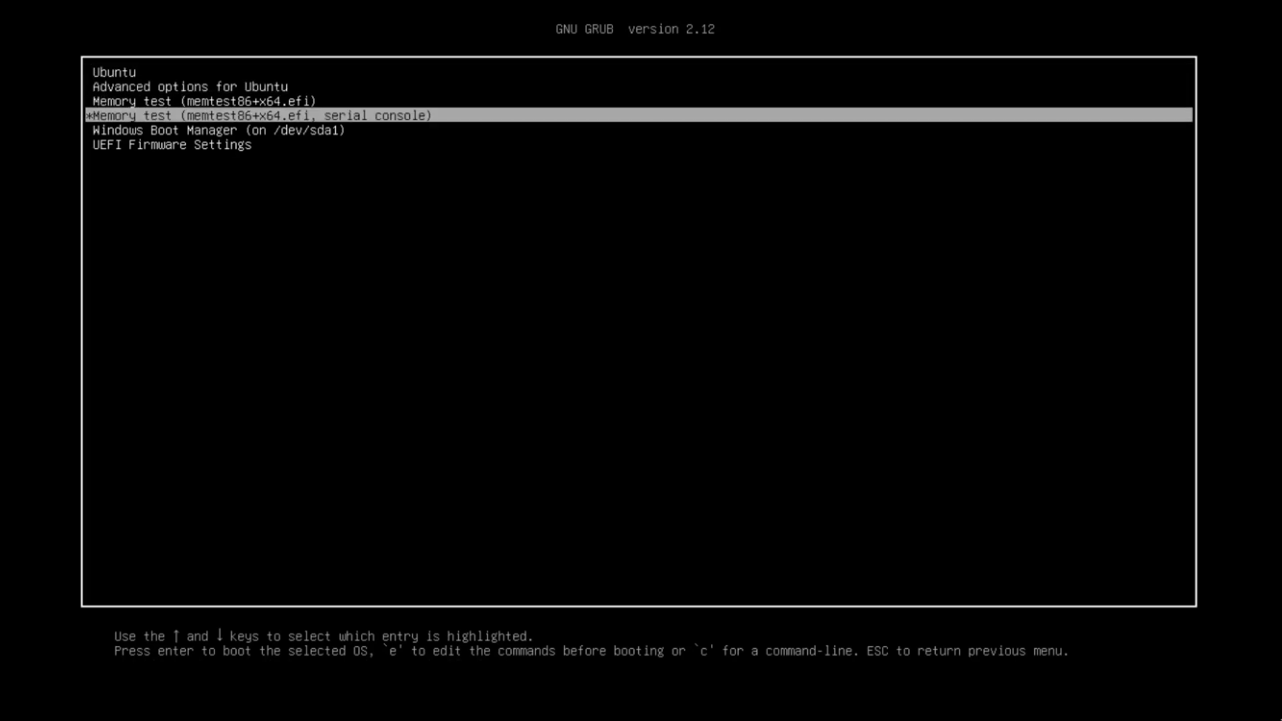
{"action": "key", "text": "Up"}
{"action": "key", "text": "Up"}
{"action": "key", "text": "Up"}
{"action": "key", "text": "Up"}
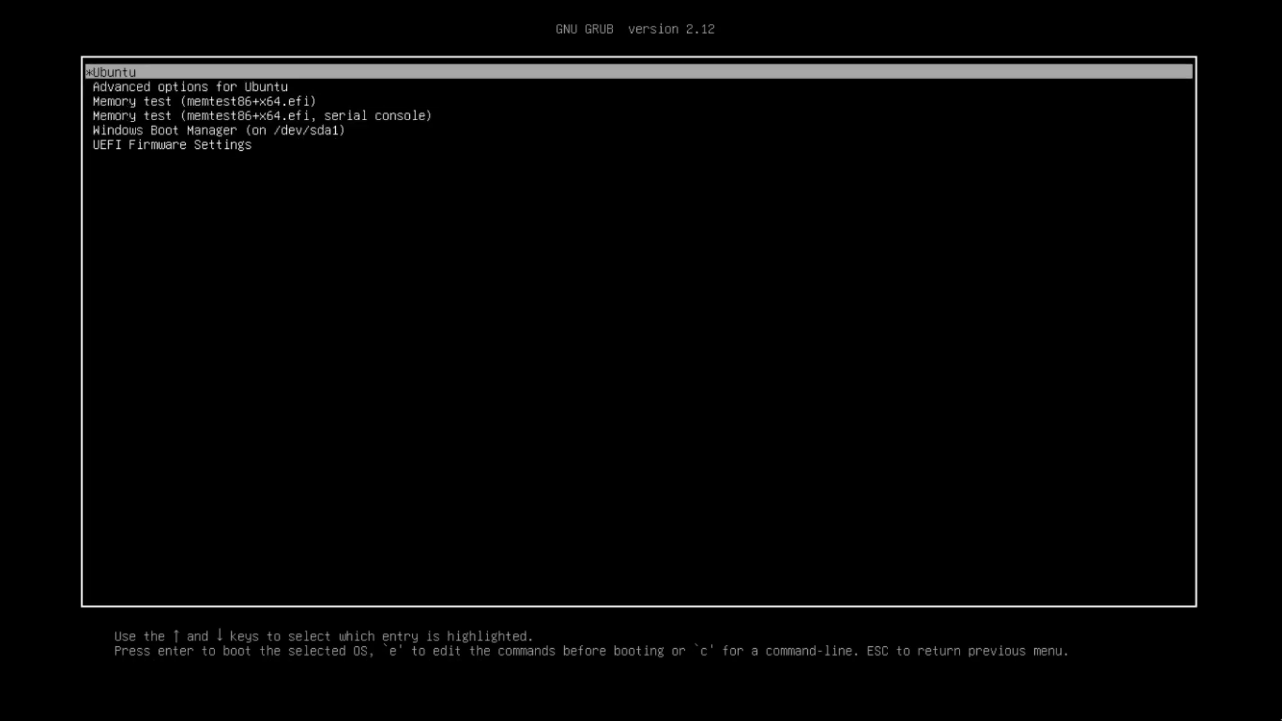
{"action": "key", "text": "Down"}
{"action": "key", "text": "Down"}
{"action": "key", "text": "Down"}
{"action": "key", "text": "Down"}
{"action": "key", "text": "Down"}
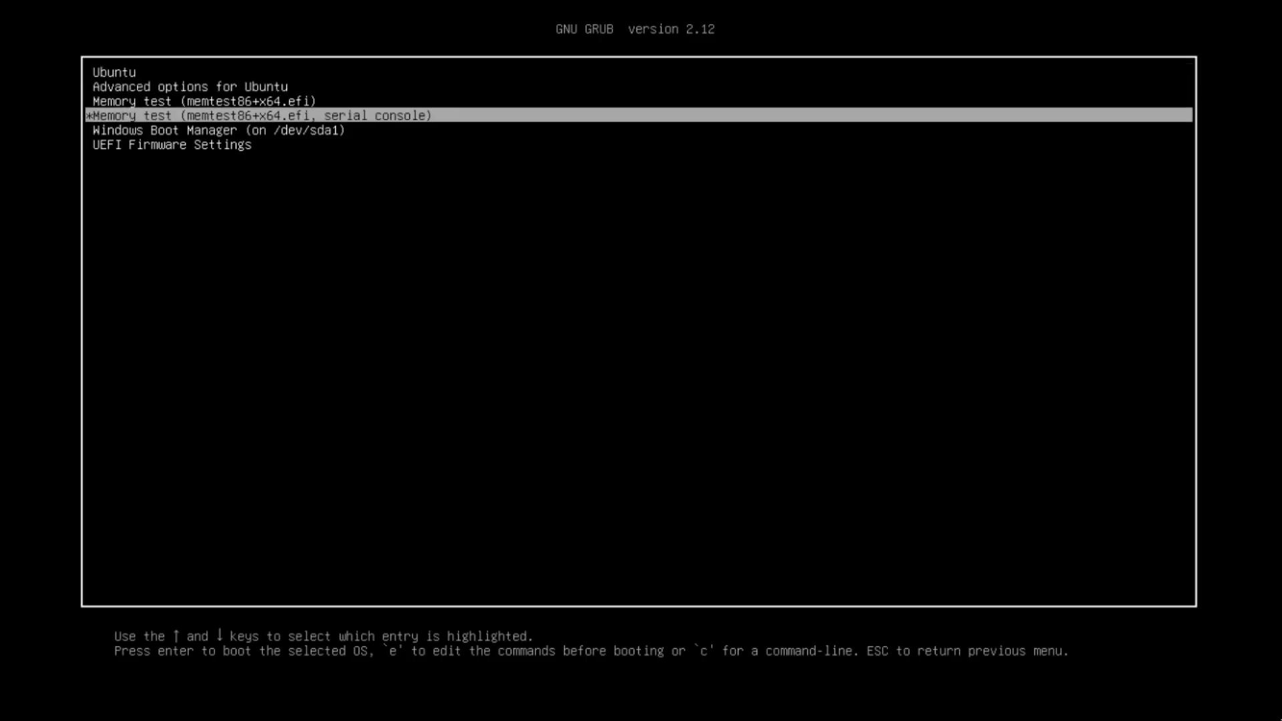
{"action": "key", "text": "Up"}
{"action": "key", "text": "Up"}
{"action": "key", "text": "Up"}
{"action": "key", "text": "Up"}
{"action": "key", "text": "Up"}
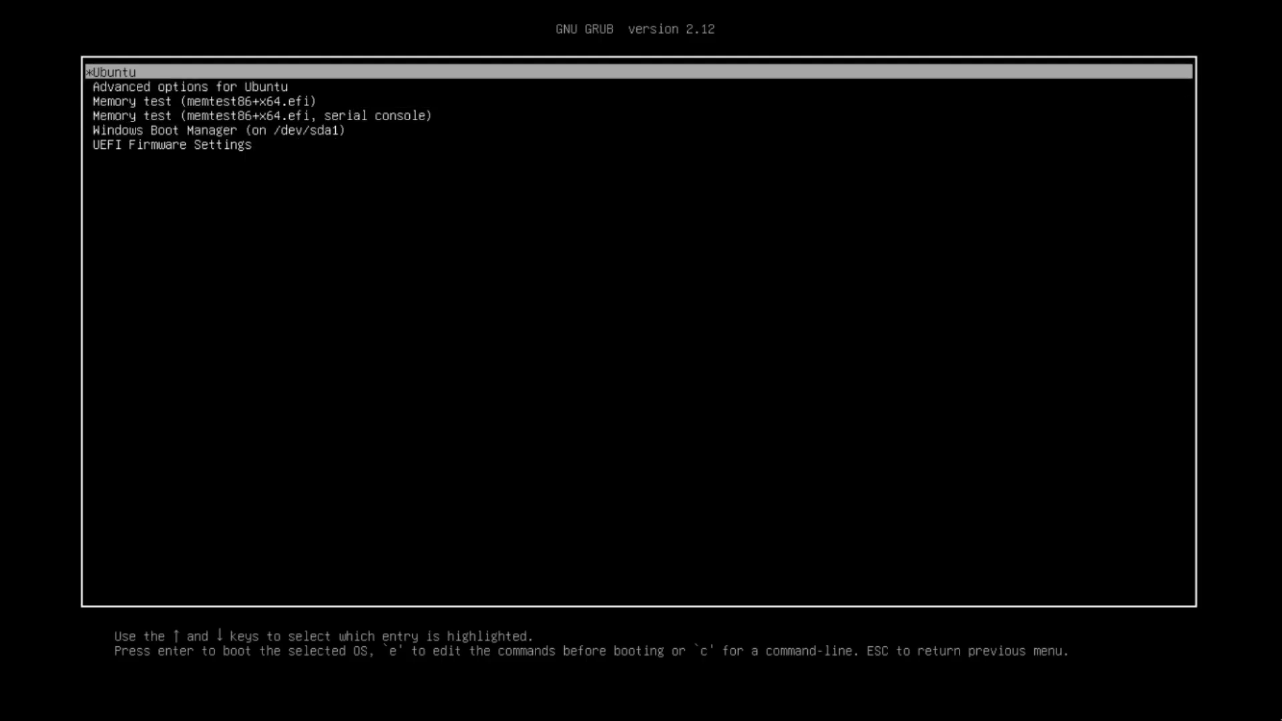
{"action": "key", "text": "Return"}
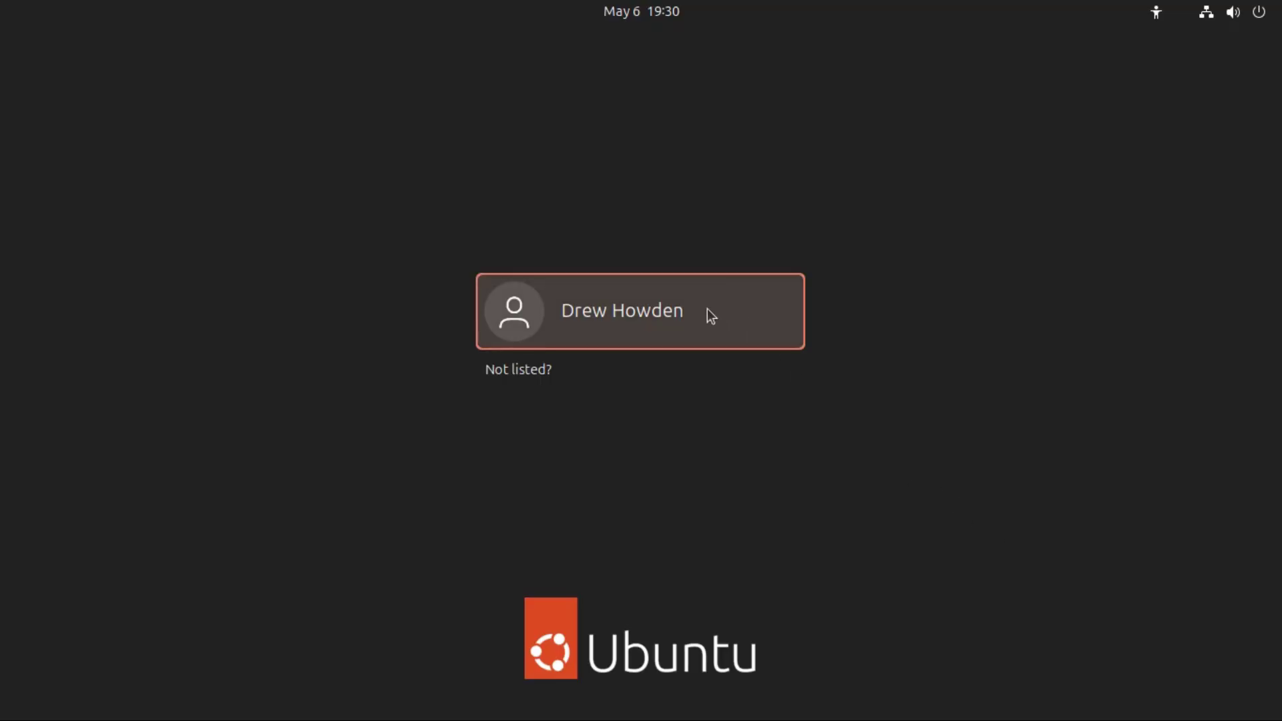
Step: Select the new user account and sign in with its password
{"action": "left_click", "coordinate": [649, 316]}
{"action": "type", "text": "●●●●●●●●●●●●●●"}
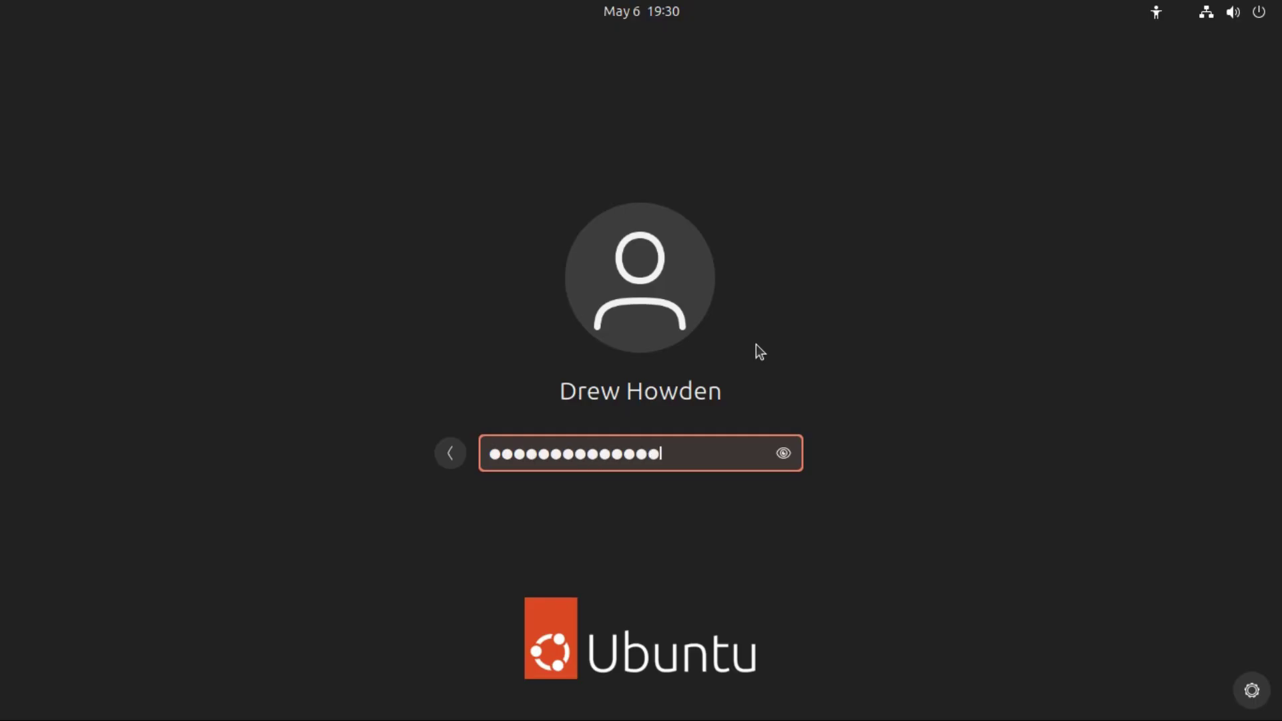
{"action": "key", "text": "Return"}
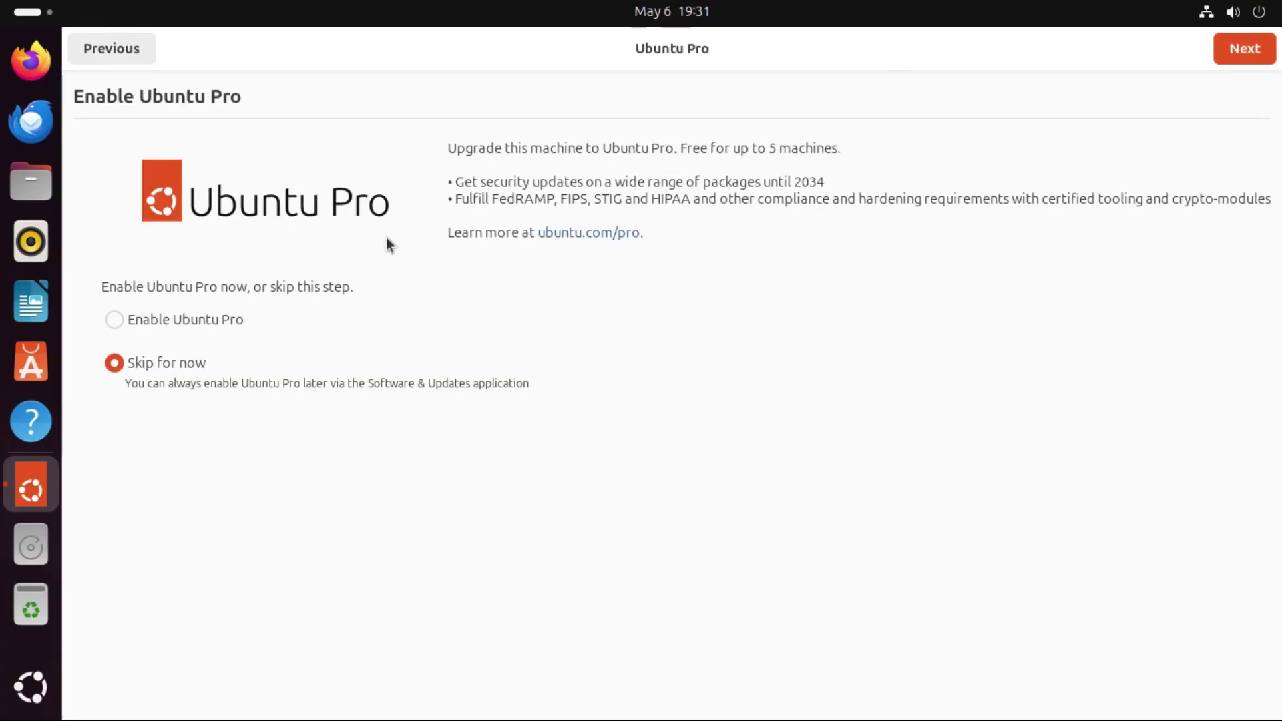
Step: Skip Ubuntu Pro, decline sharing system data, finish Welcome, and show the app grid
{"action": "left_click", "coordinate": [1244, 48]}
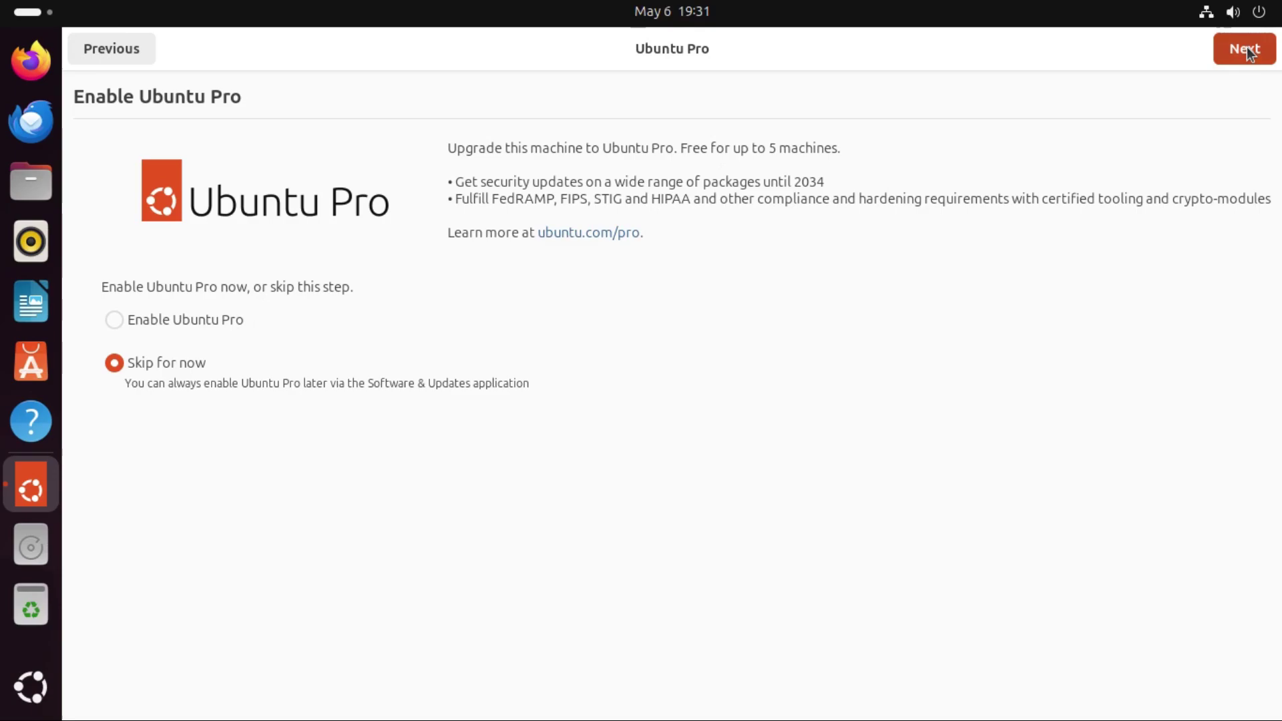
{"action": "left_click", "coordinate": [493, 296]}
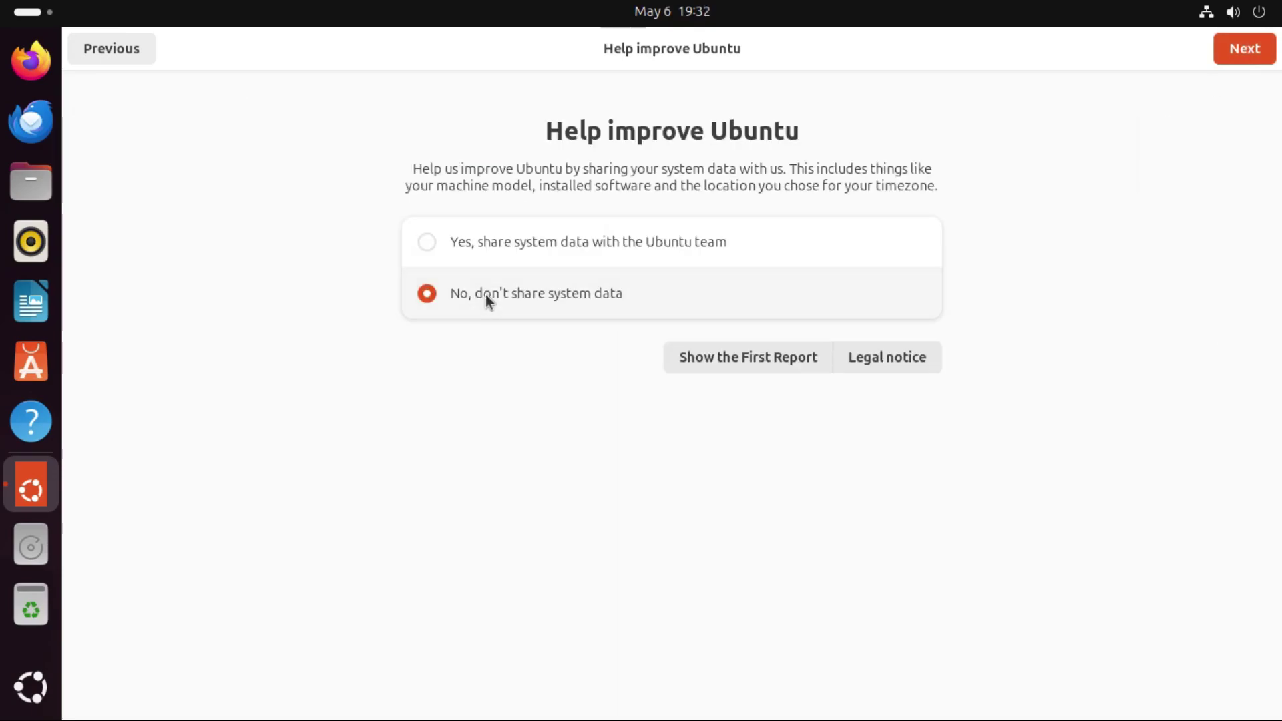
{"action": "left_click", "coordinate": [1235, 51]}
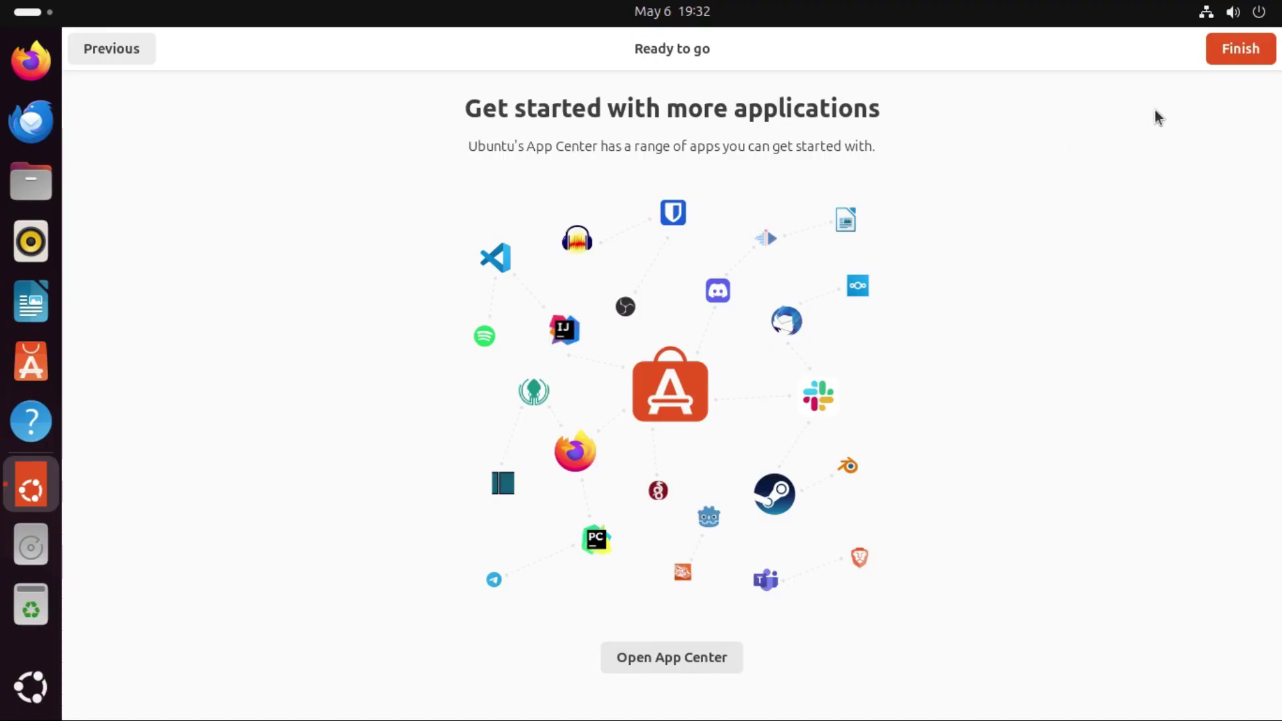
{"action": "left_click", "coordinate": [1224, 60]}
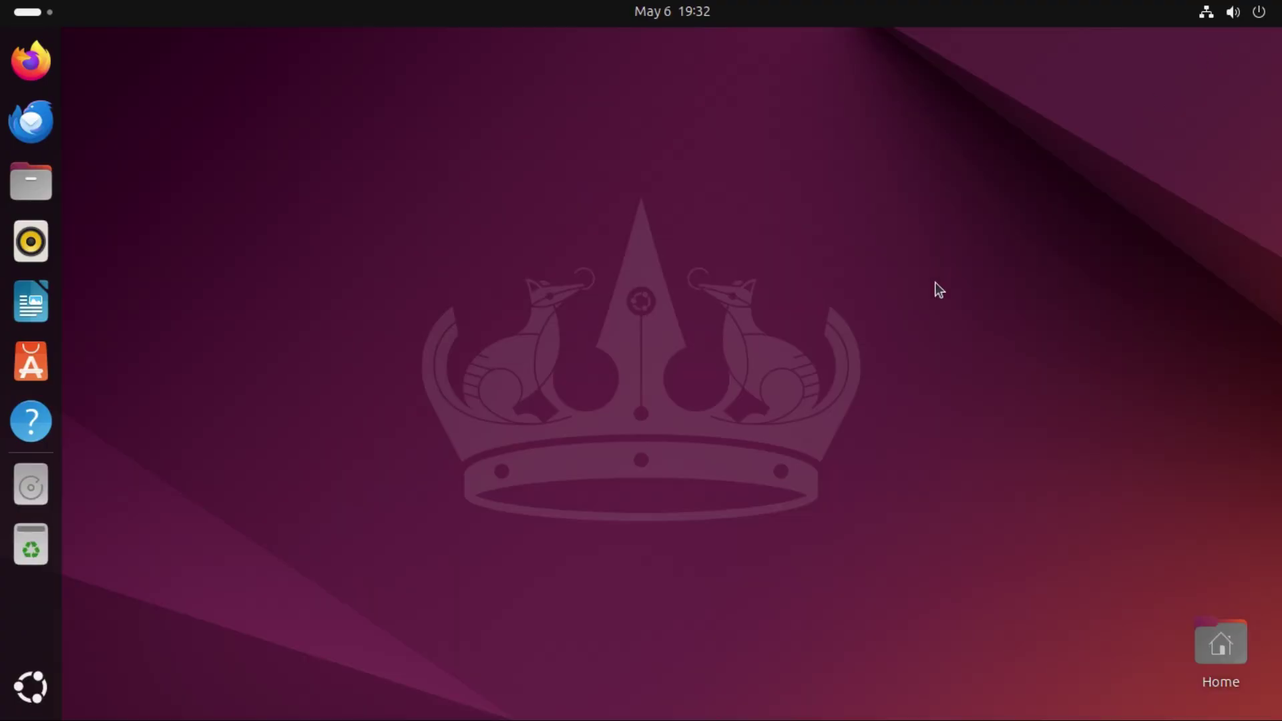
{"action": "key", "text": "super+a"}
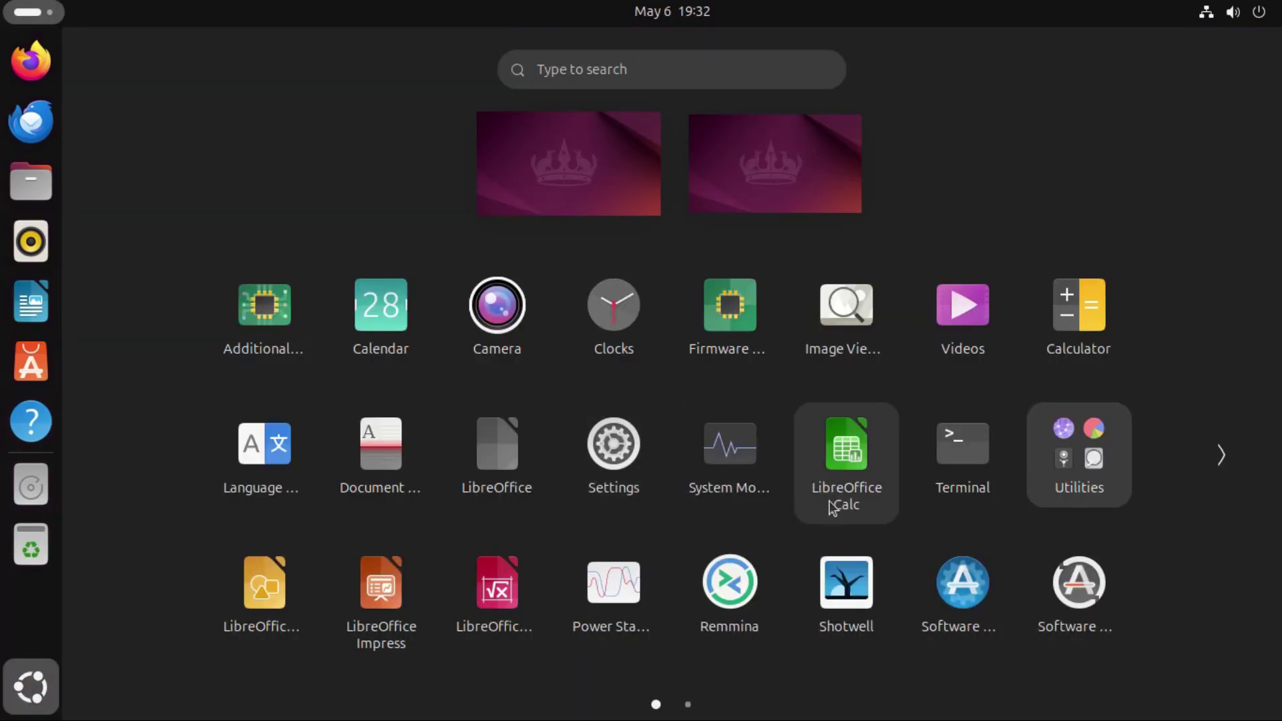